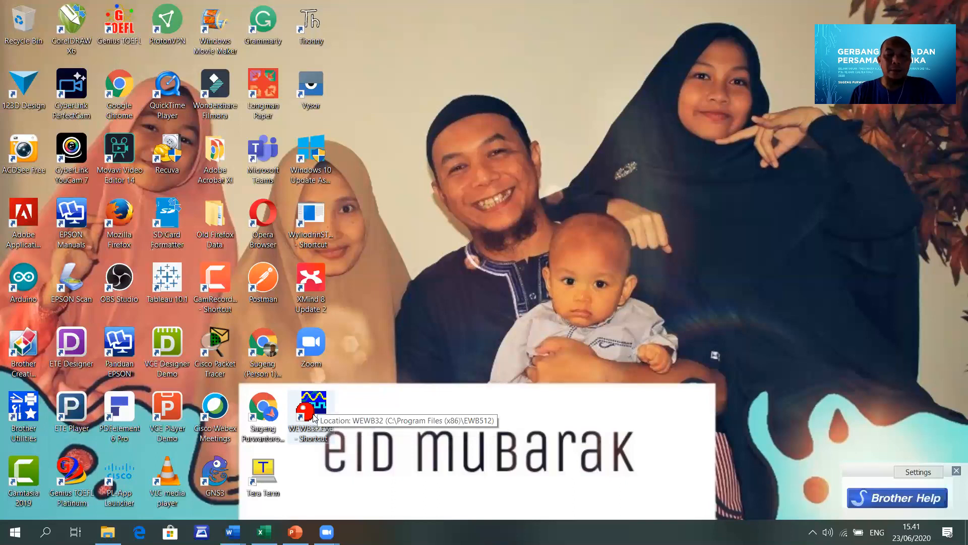
Move the WEWB32.EXE shortcut to an empty spot on the desktop, level with the Vysor icon.
drag(312, 417, 418, 175)
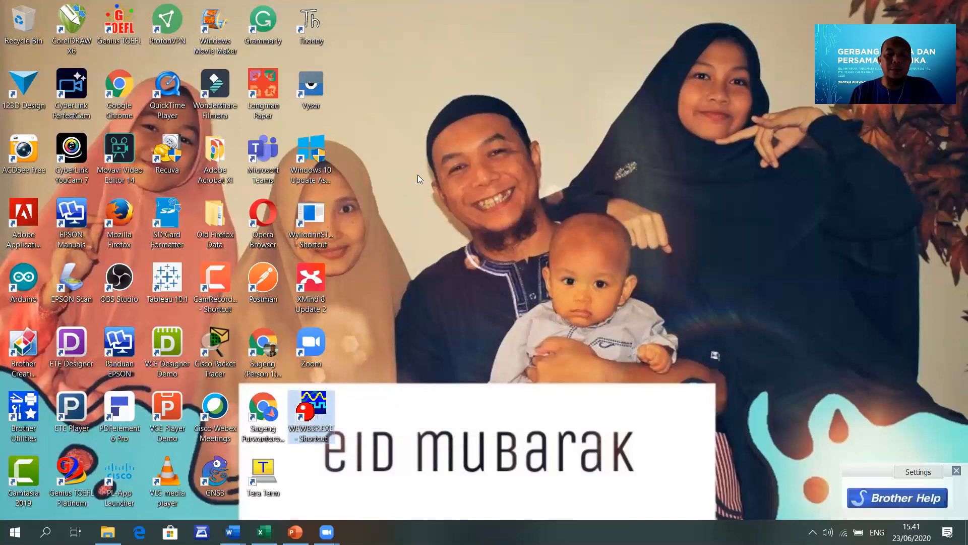
drag(402, 121, 402, 121)
right_click(405, 119)
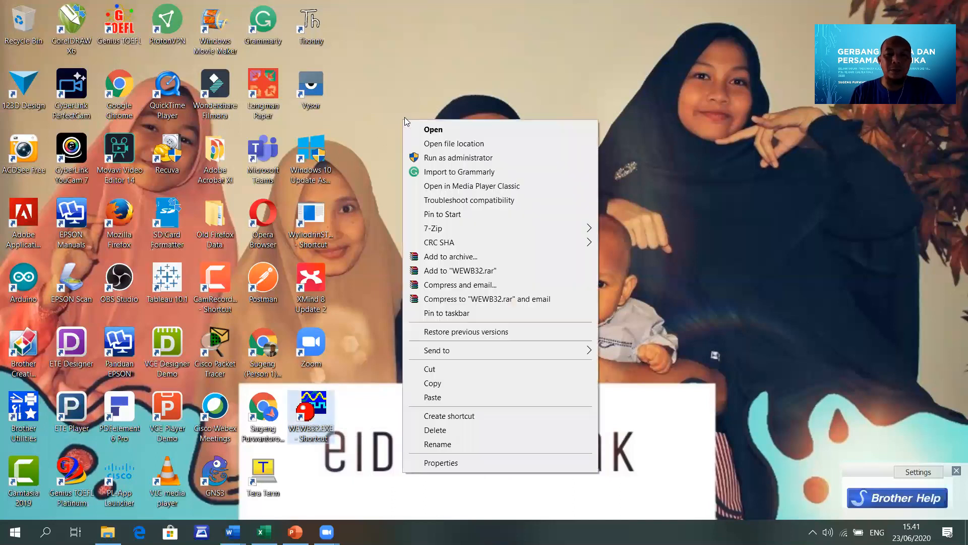
click(422, 70)
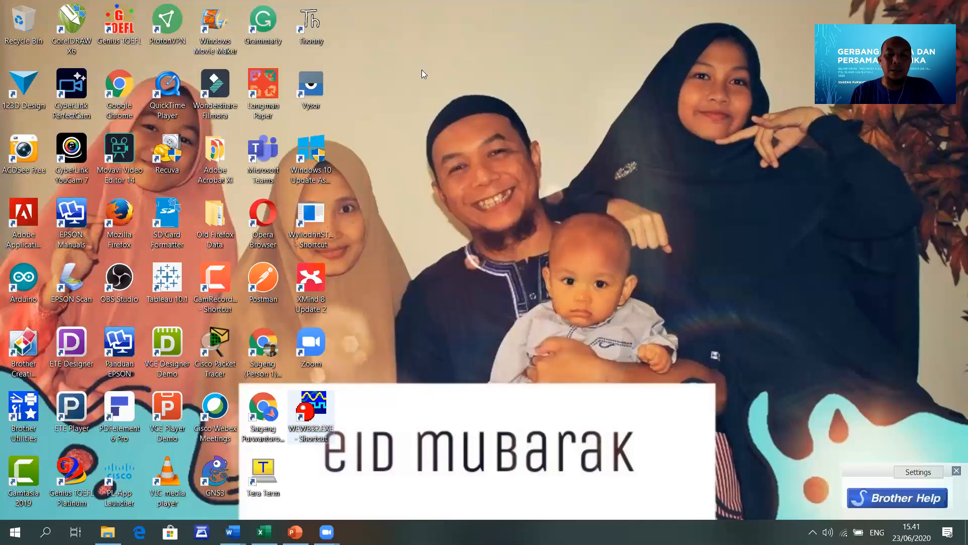
drag(417, 42, 422, 91)
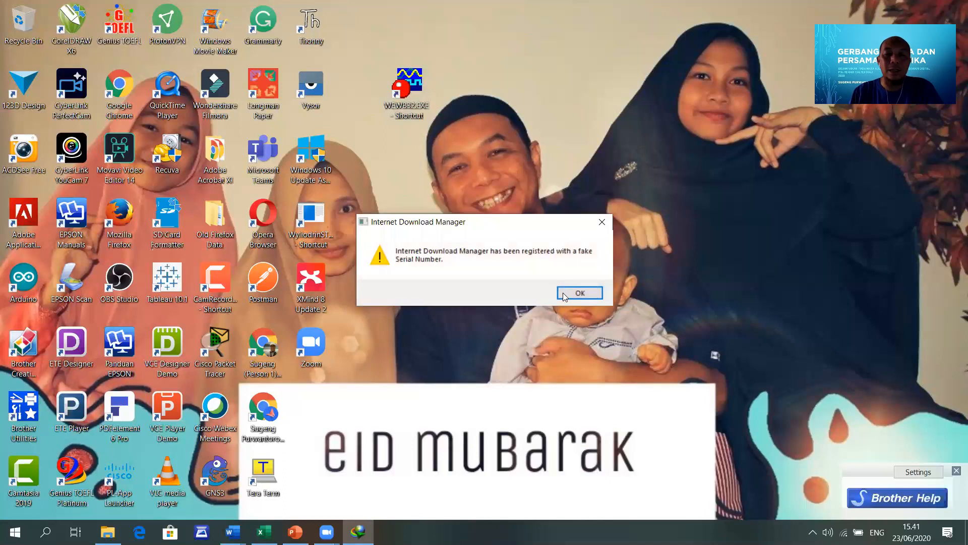
Dismiss the Internet Download Manager message and launch Electronics Workbench from the WEWB32.EXE shortcut, clearing its startup message.
key(Return)
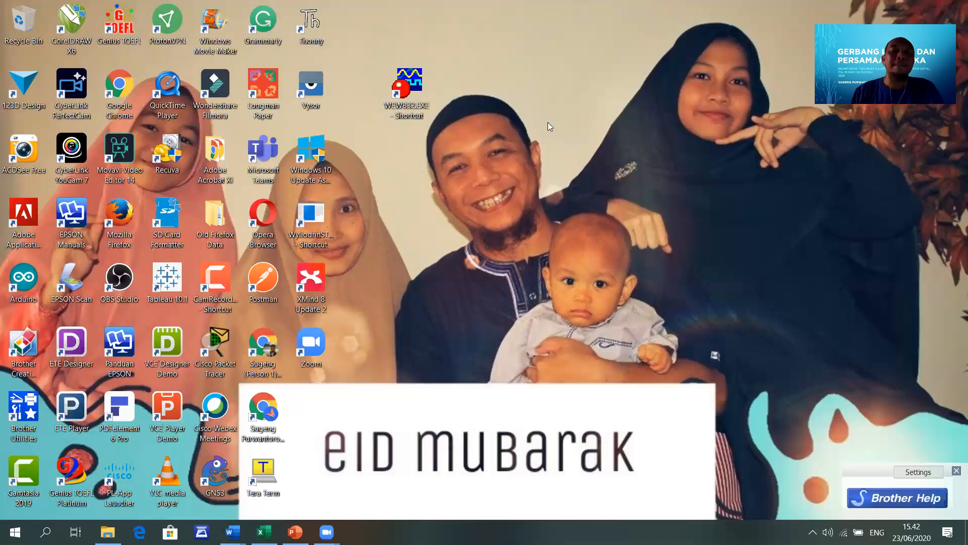
double_click(410, 89)
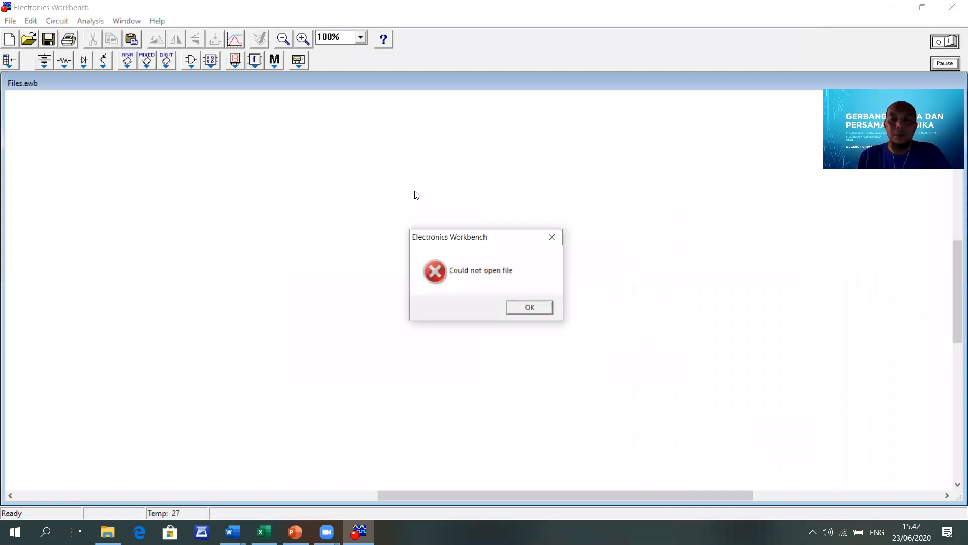
click(534, 308)
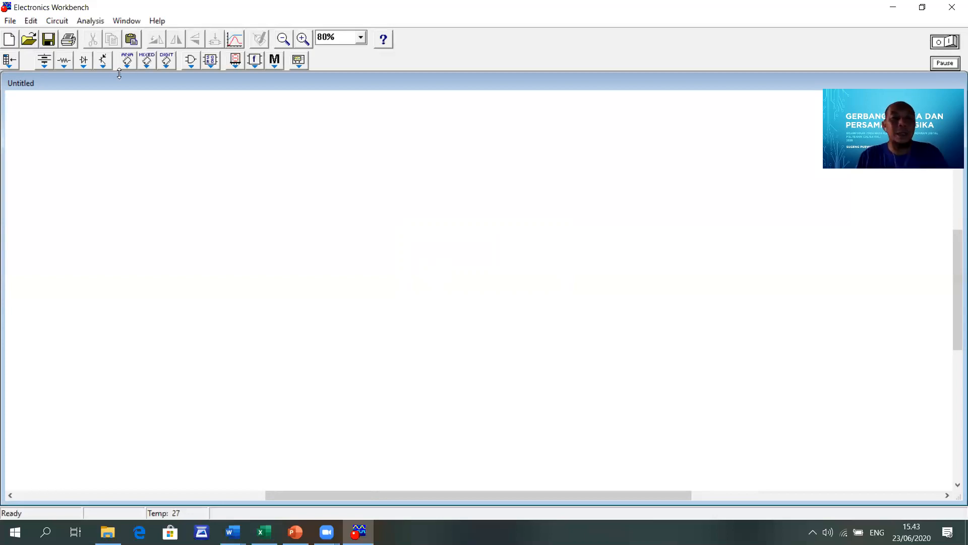
Examine the component libraries from Sources through Digital ICs, including the 74xx series chip list, without keeping any part.
click(45, 61)
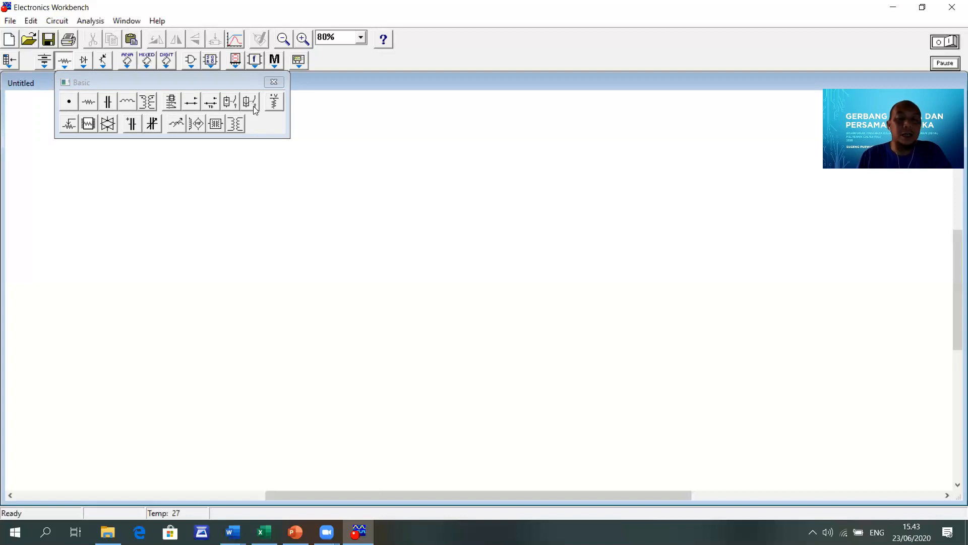
click(84, 61)
click(102, 61)
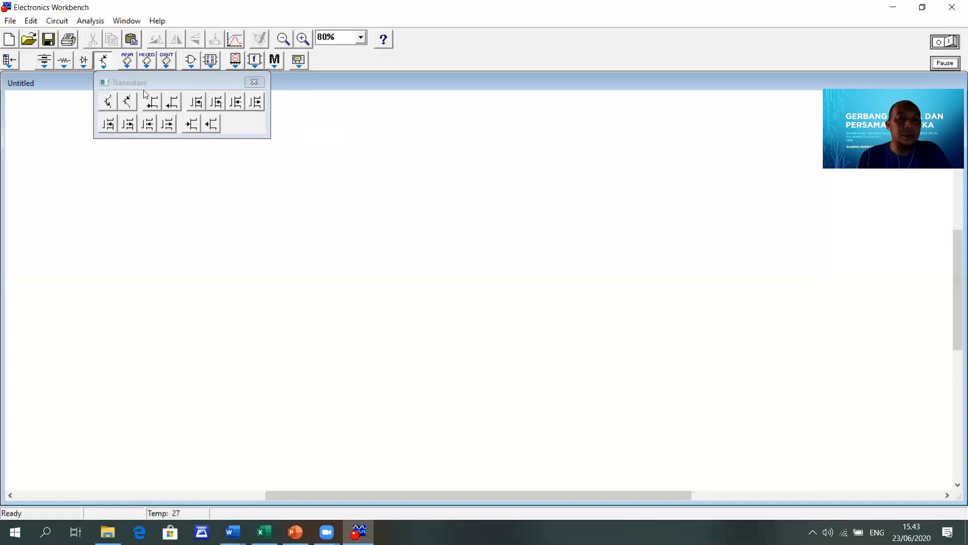
click(128, 61)
click(147, 61)
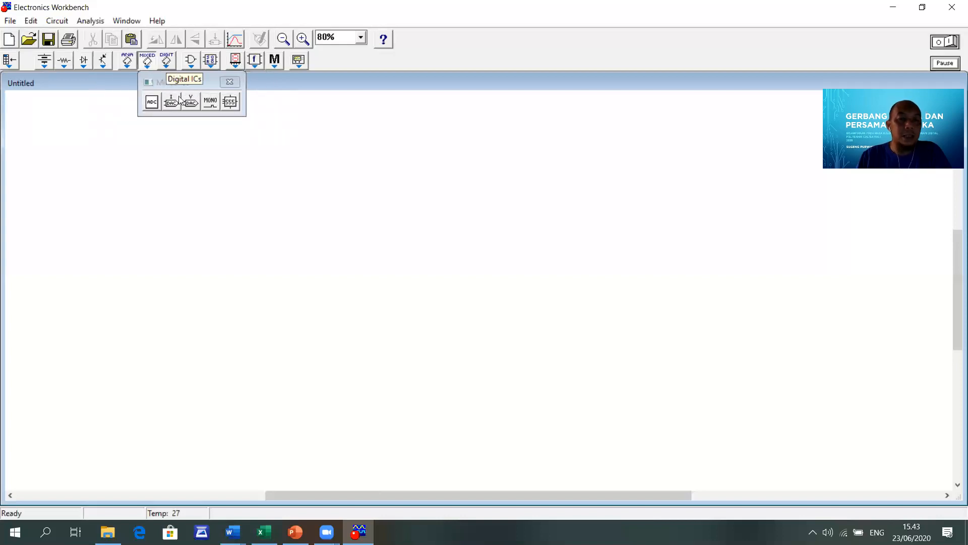
click(165, 62)
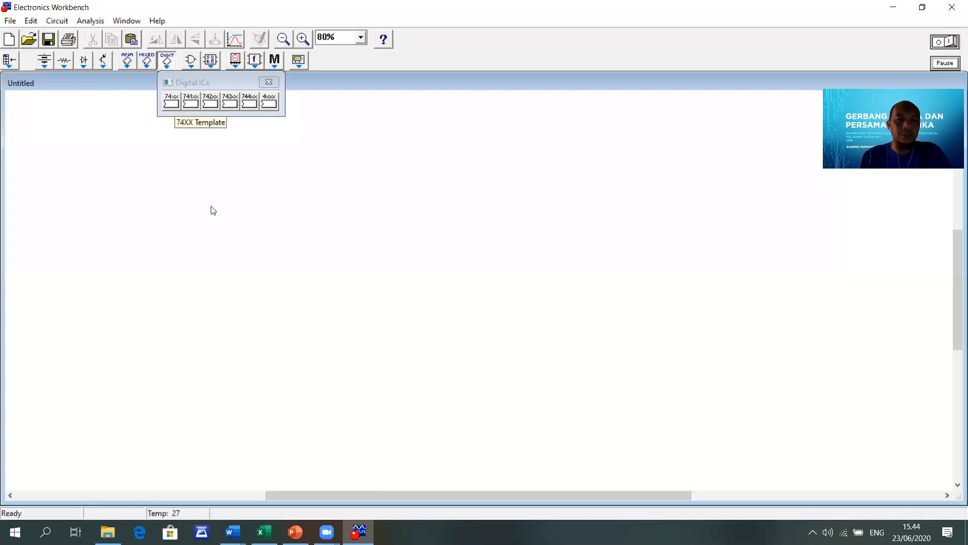
drag(213, 211, 320, 252)
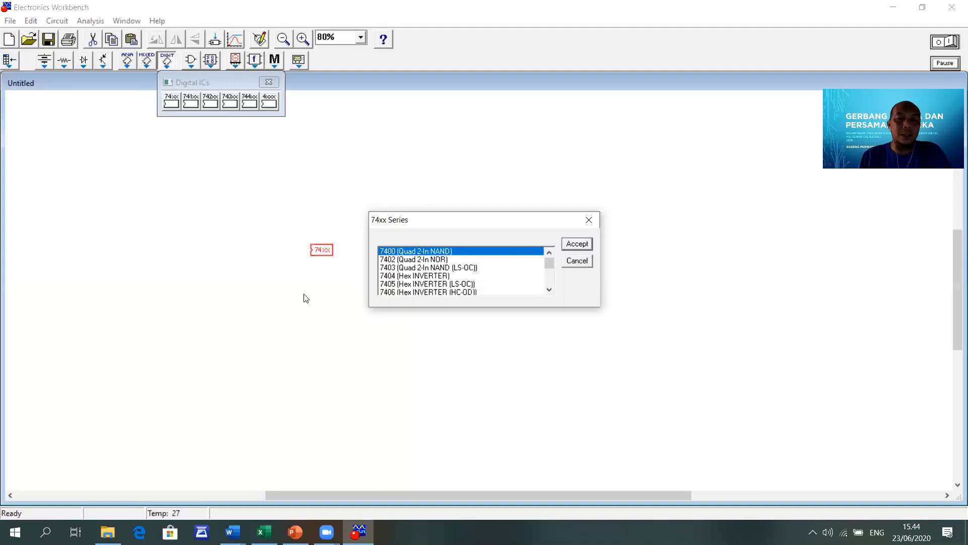
key(Escape)
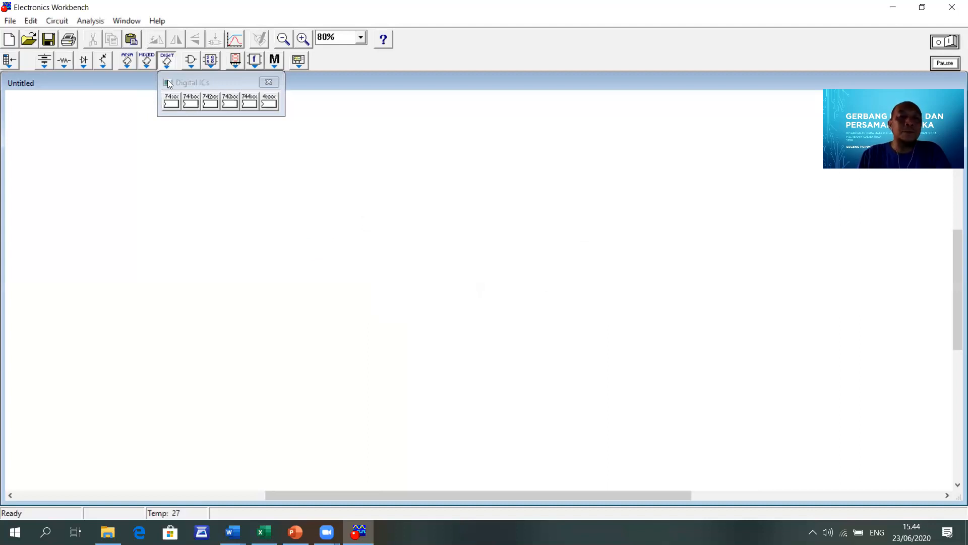
Place a 4081 (Quad 2-In AND) chip from the logic gates and move it to the middle of the sheet.
click(191, 67)
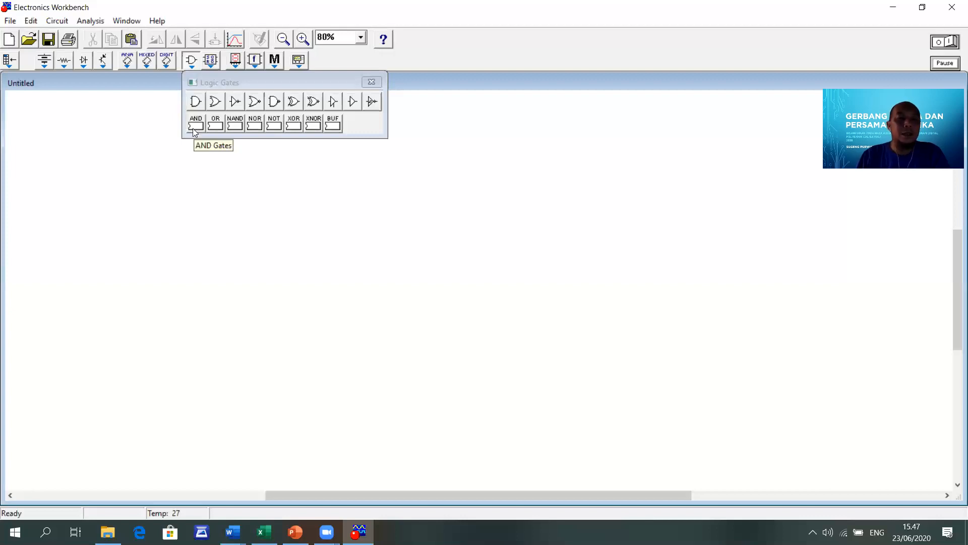
drag(197, 128, 344, 279)
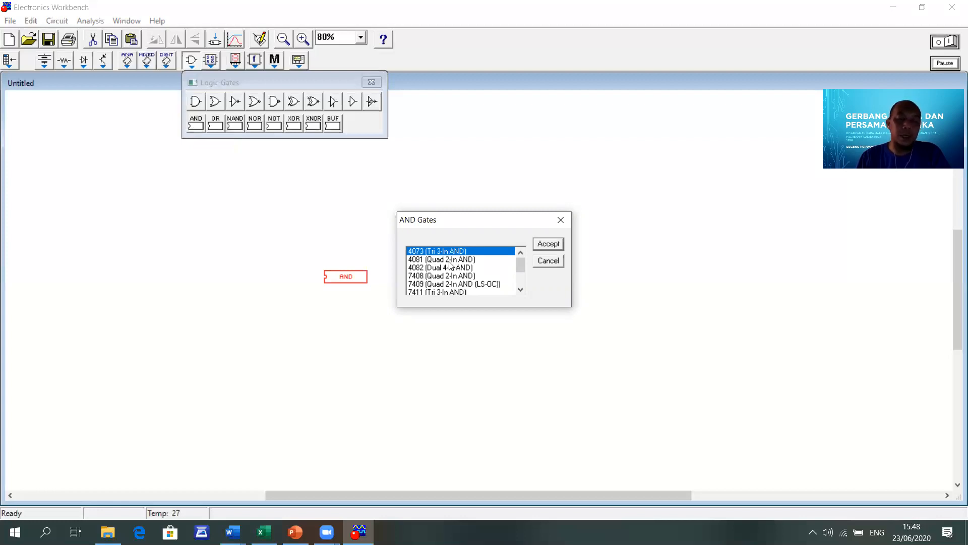
click(450, 260)
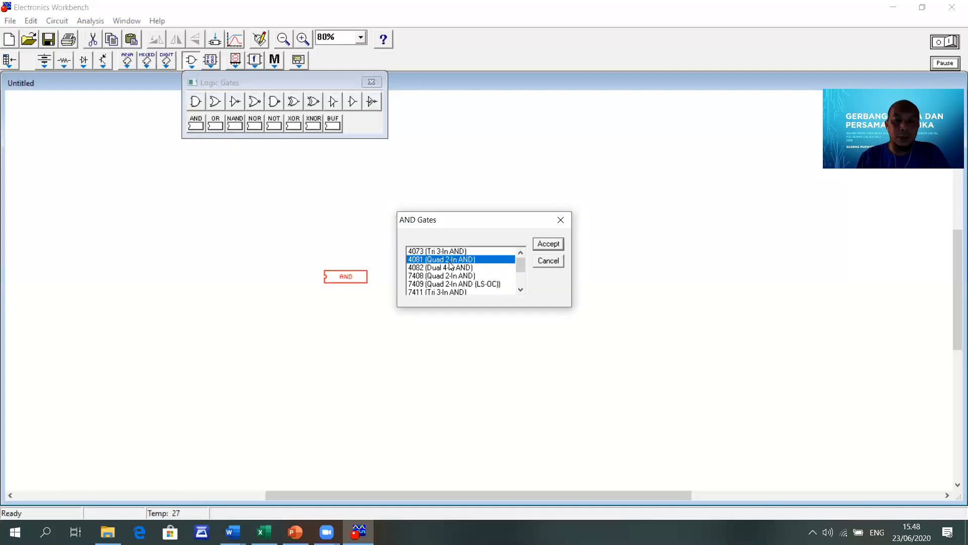
click(552, 245)
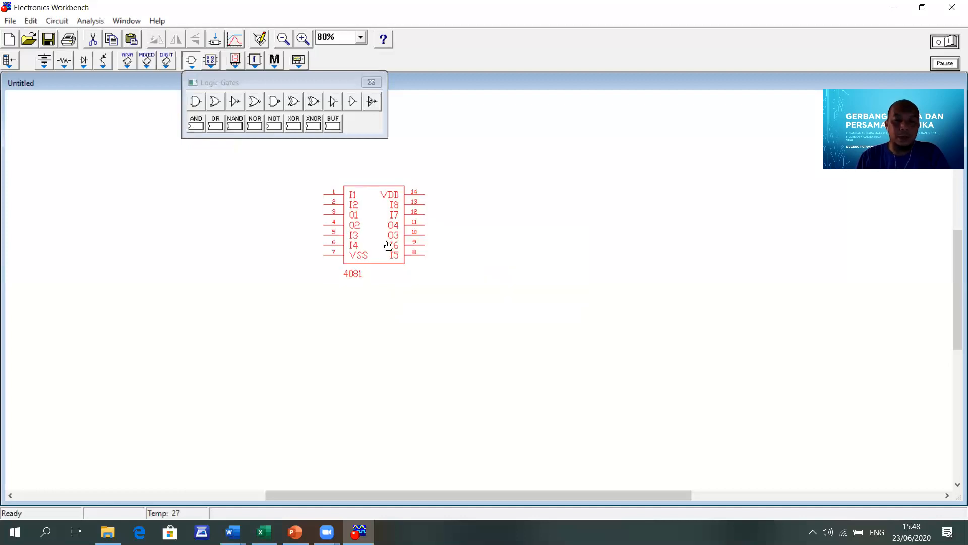
drag(438, 306, 443, 262)
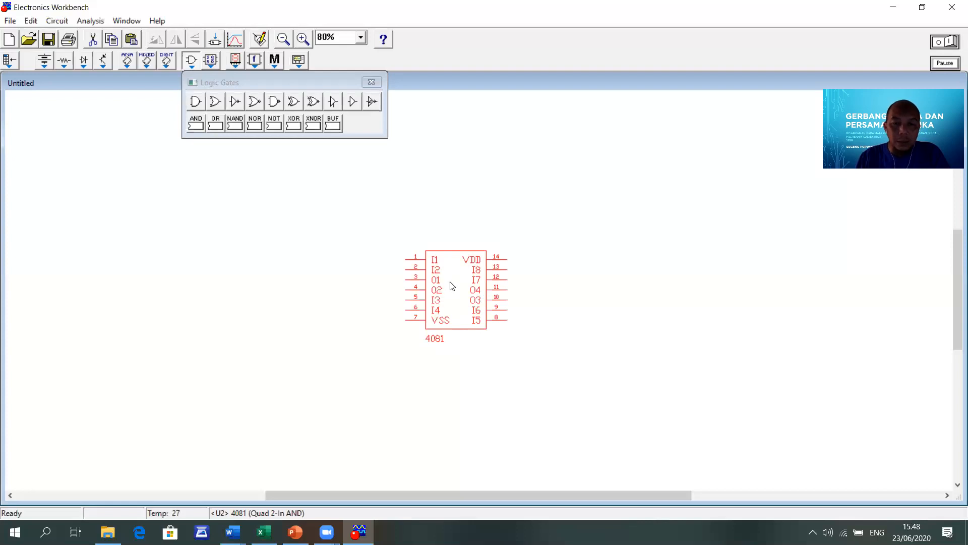
Examine the model and fault properties of the 4081 chip, then close them.
right_click(474, 289)
key(Return)
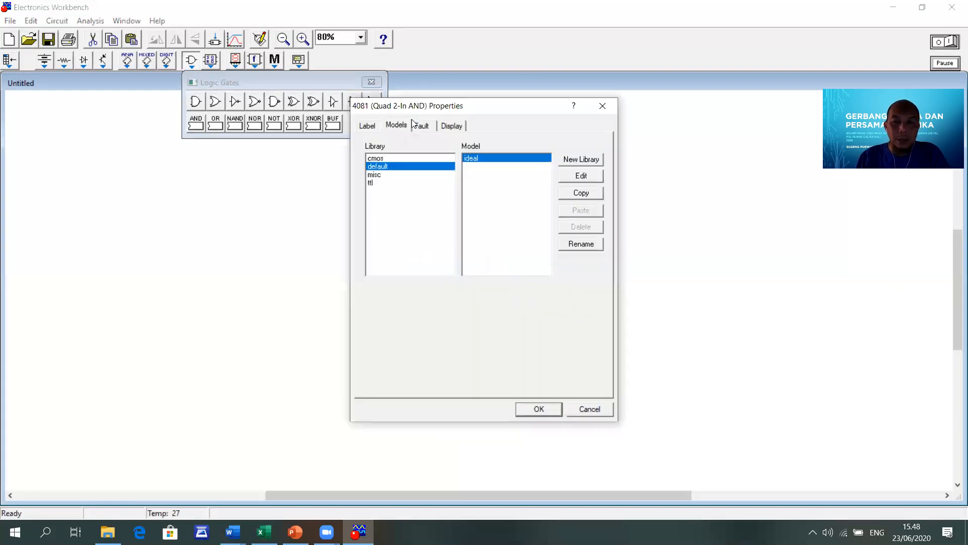
click(422, 126)
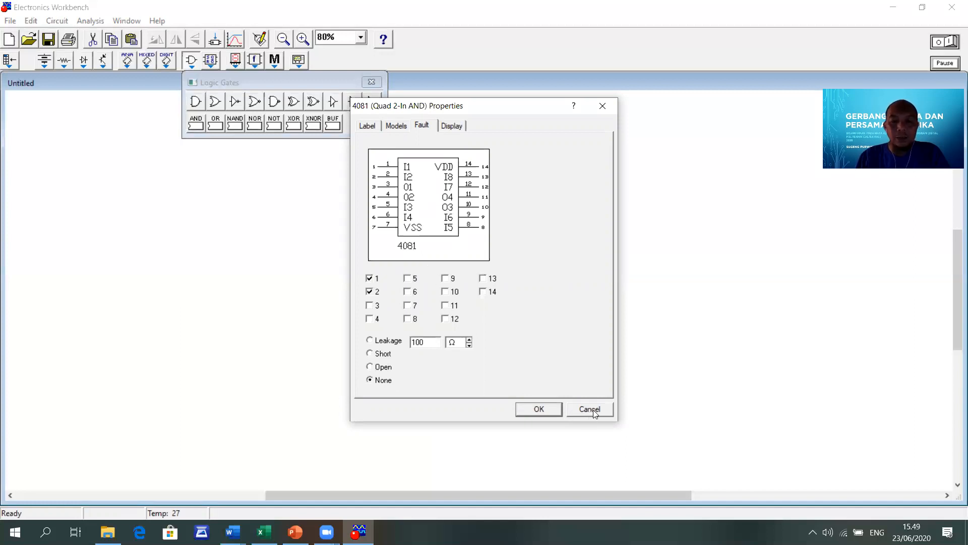
key(Return)
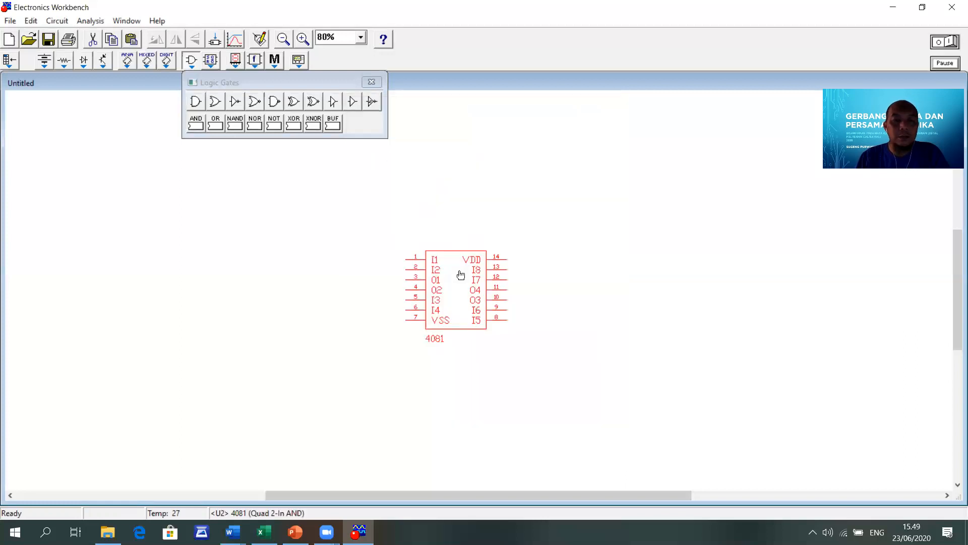
Replace the 4081 chip with a 7408 (Quad 2-In AND) chip near the middle of the sheet.
key(Delete)
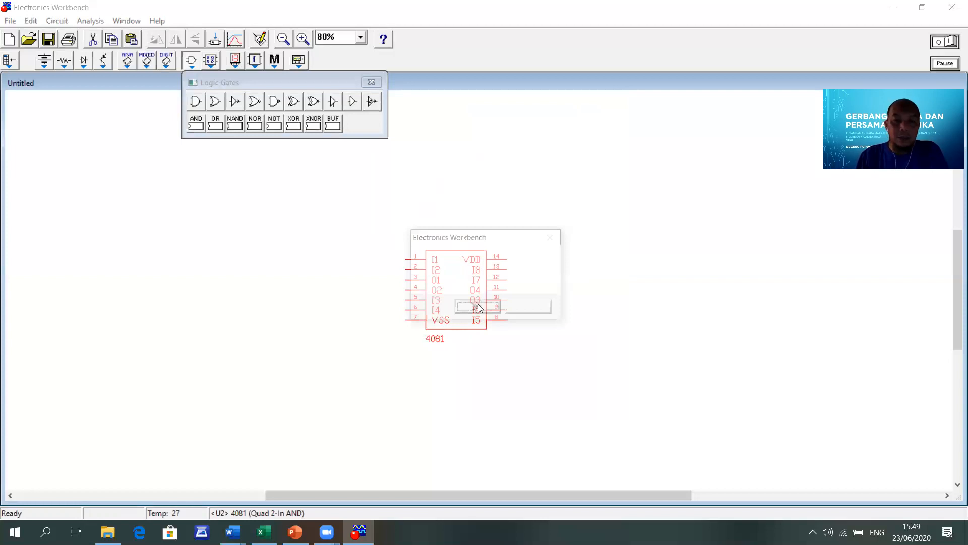
key(Return)
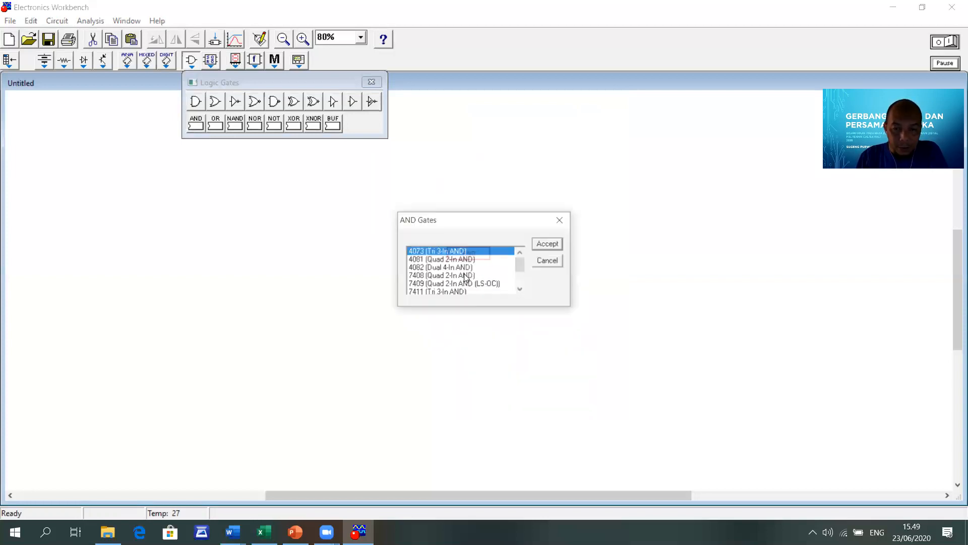
scroll(487, 273, down, 1)
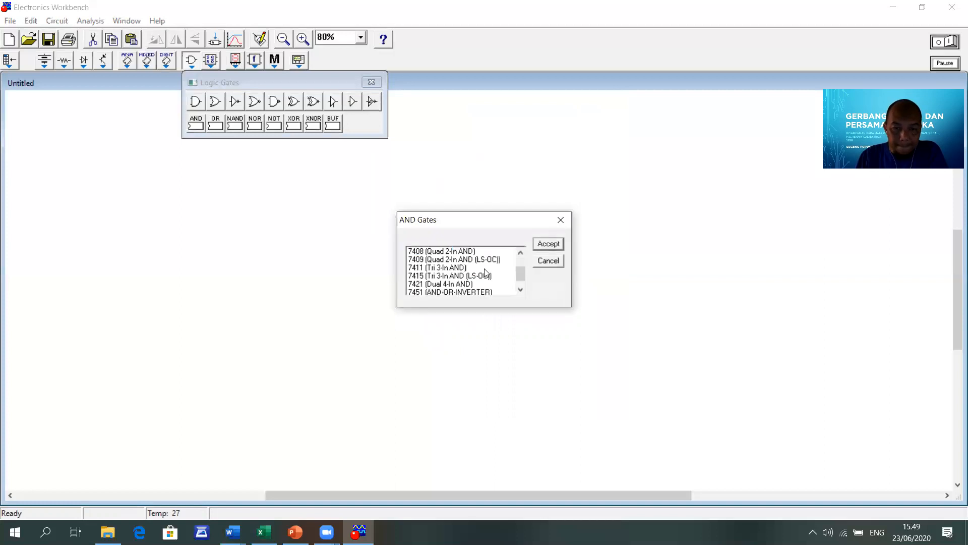
scroll(449, 281, down, 1)
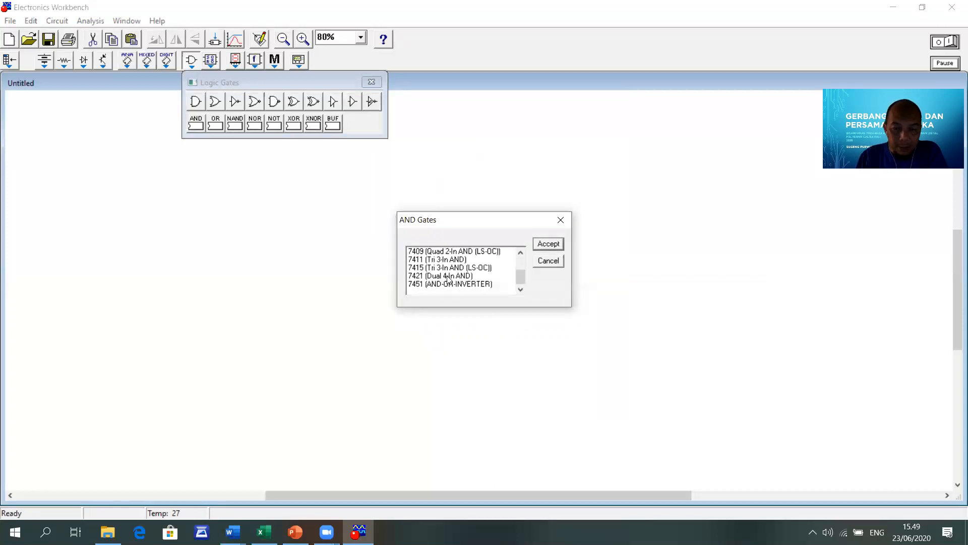
scroll(437, 279, up, 3)
click(441, 267)
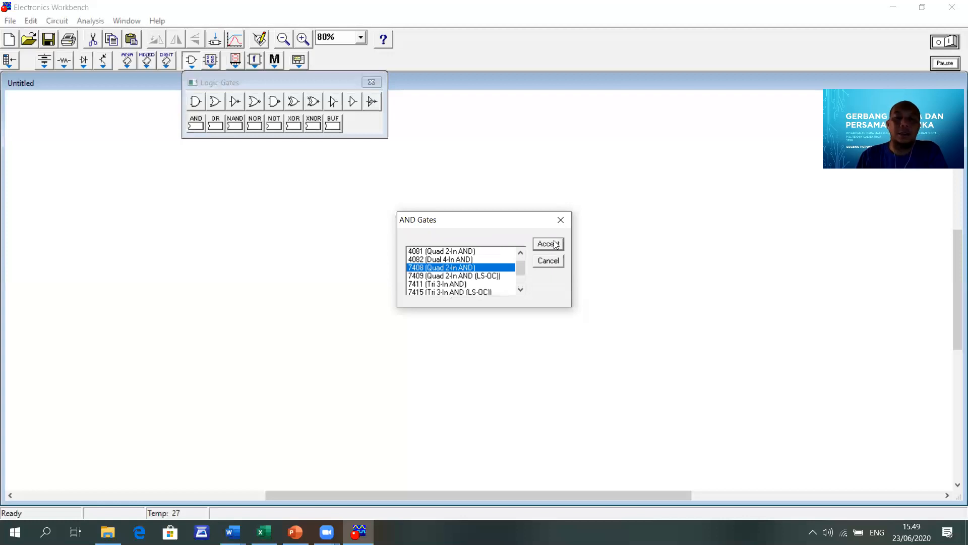
key(Return)
click(498, 247)
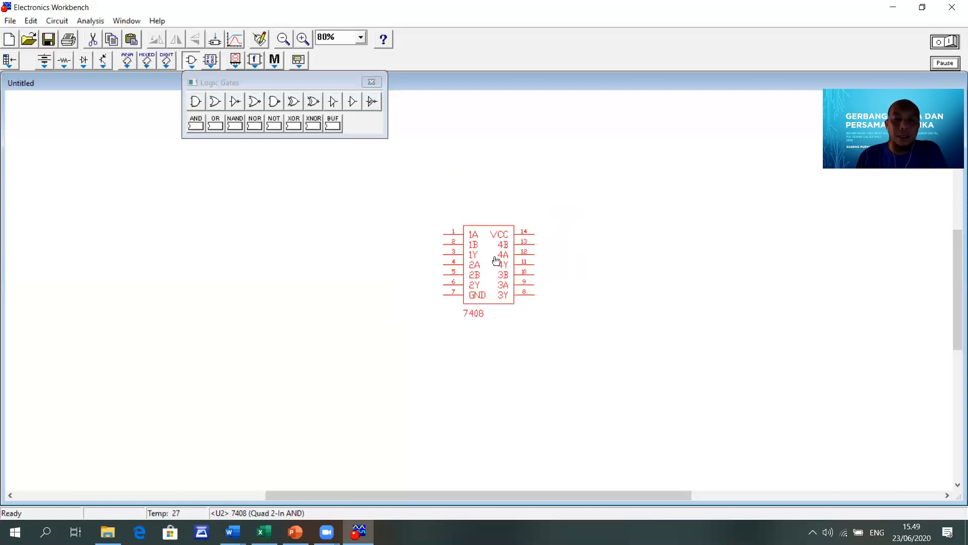
drag(484, 272, 442, 279)
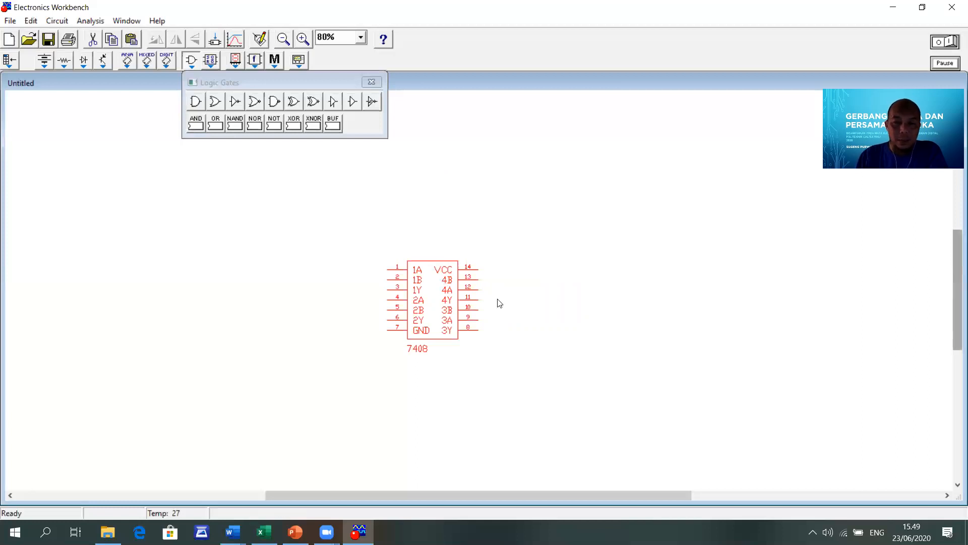
Delete the 7408 chip from the sheet.
scroll(431, 272, down, 1)
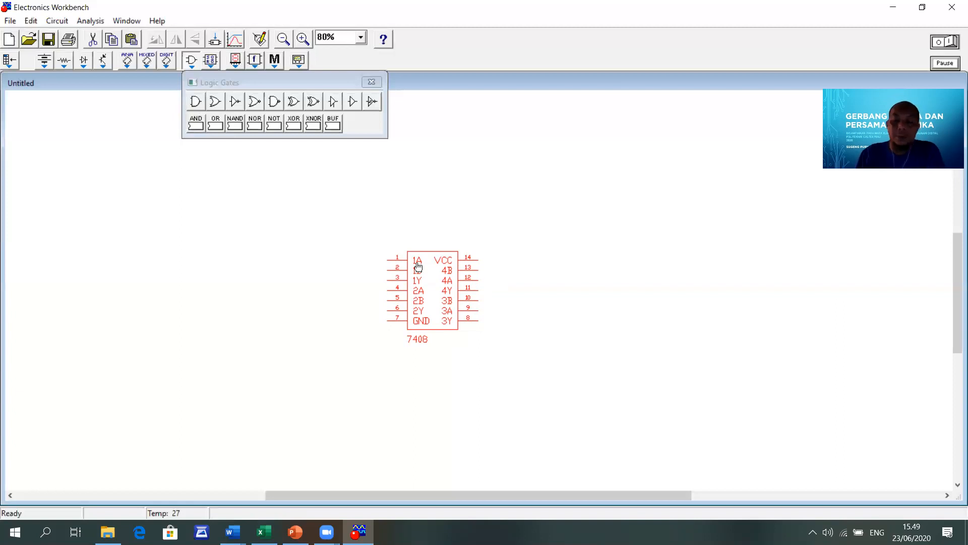
key(Delete)
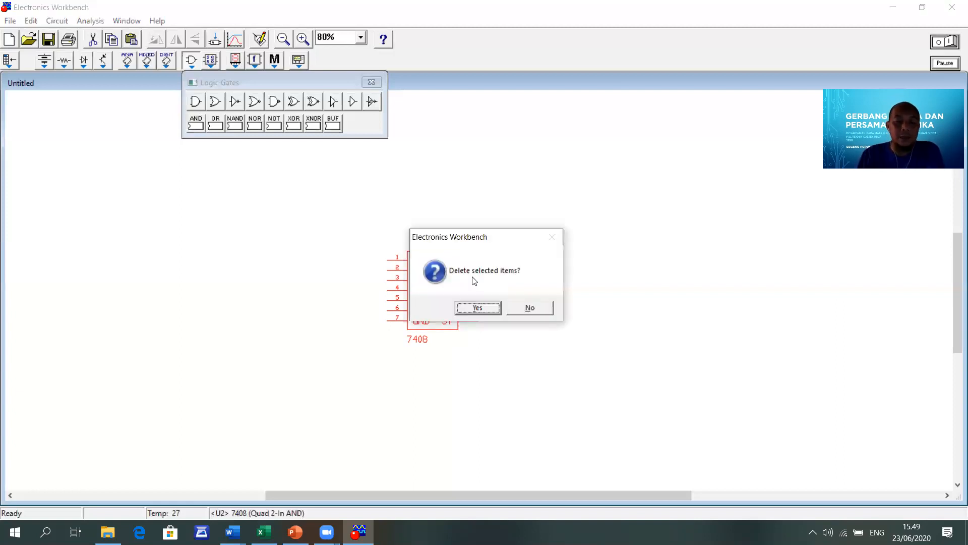
key(Return)
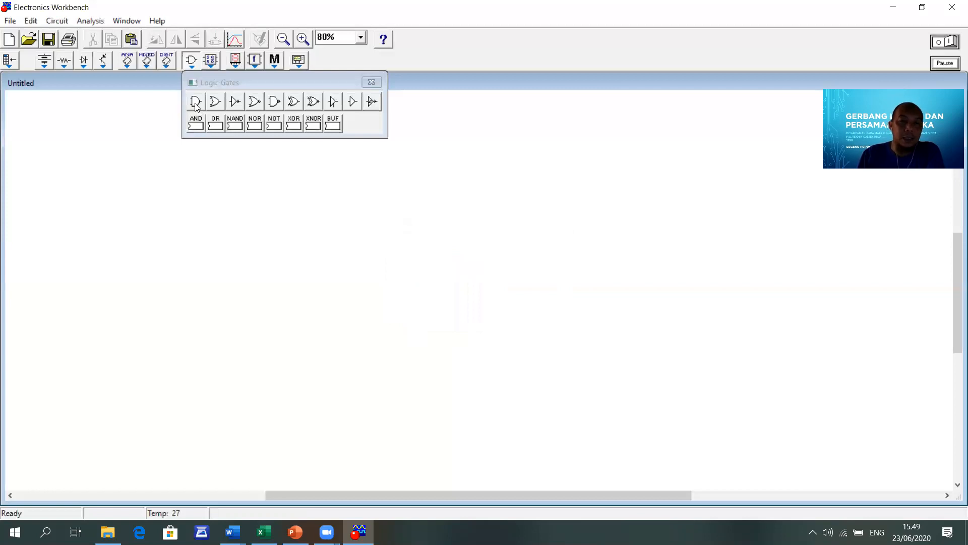
Place a single 2-input AND gate near the middle of the empty sheet and deselect it.
drag(417, 278, 417, 278)
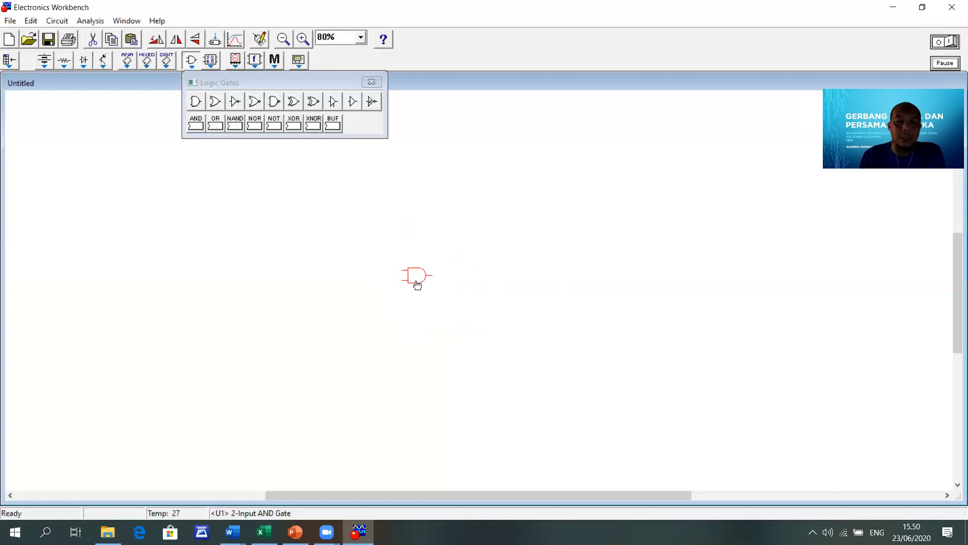
drag(416, 275, 405, 266)
click(325, 258)
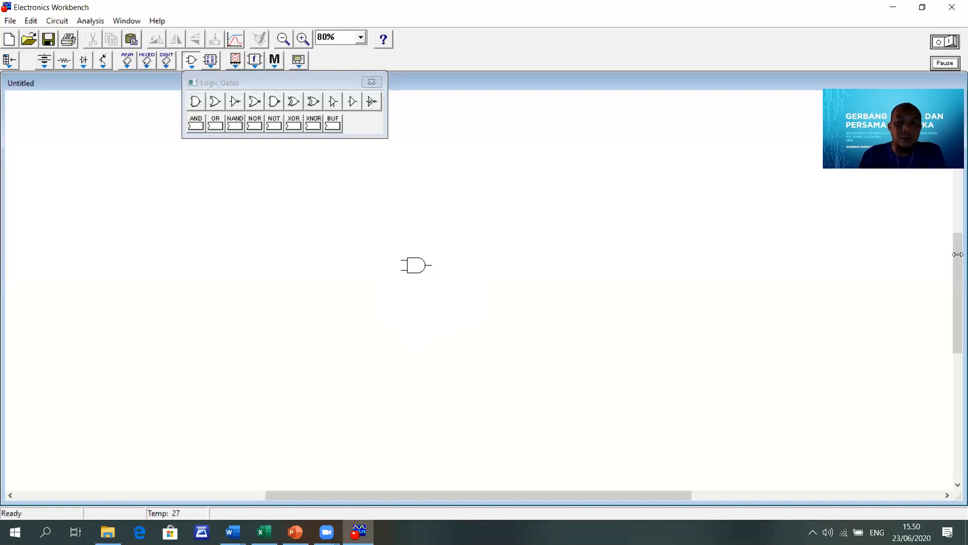
drag(954, 259, 954, 255)
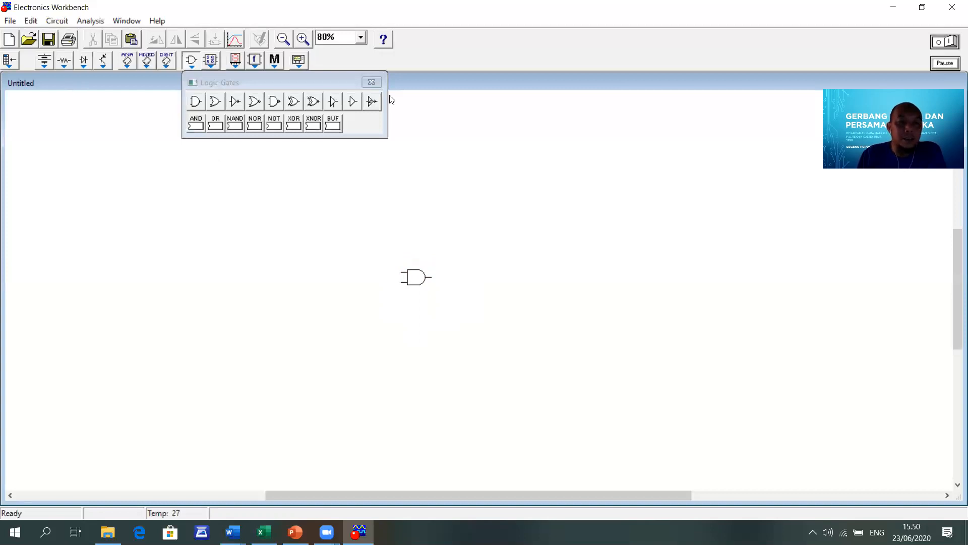
Place a ground symbol below and a +Vcc voltage source above the AND gate, both to its left, and close the Sources library.
click(44, 64)
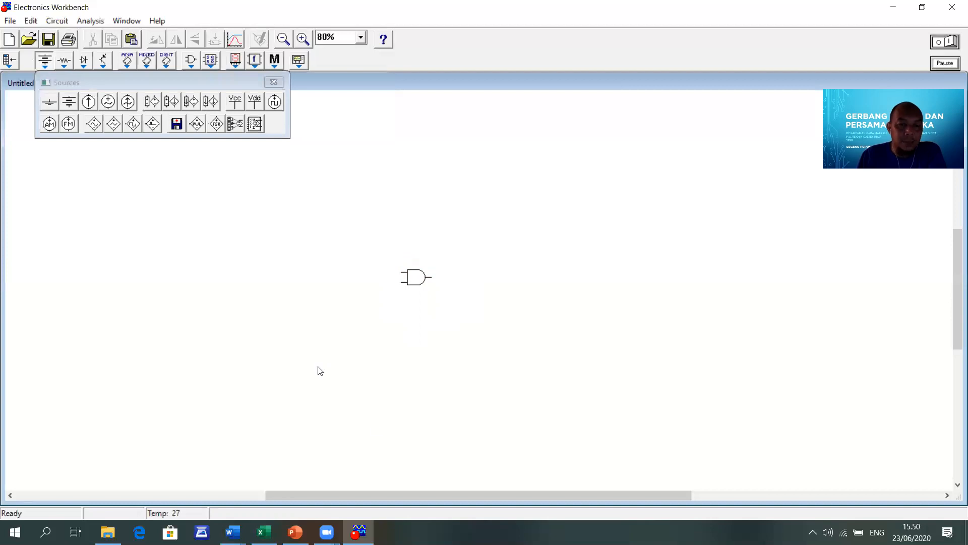
drag(377, 431, 345, 387)
drag(298, 210, 298, 211)
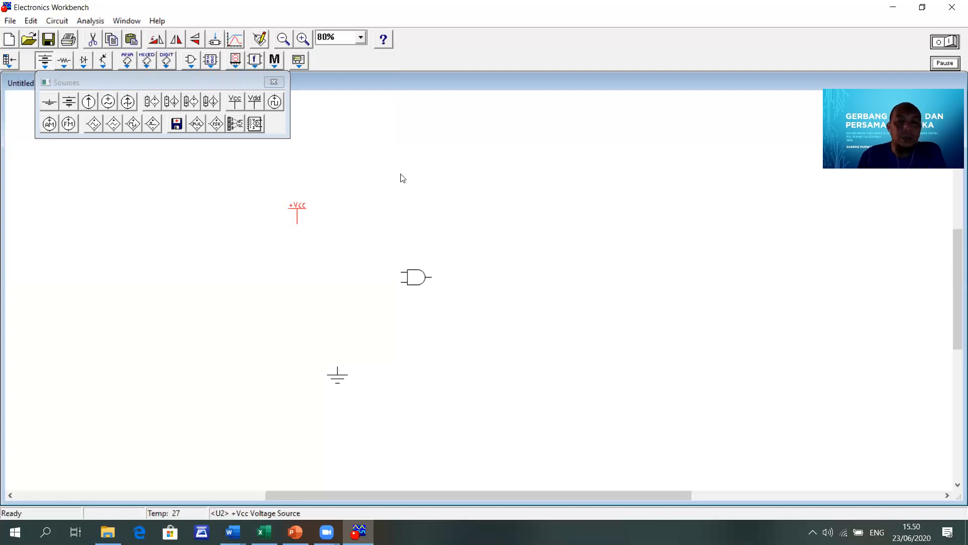
click(273, 84)
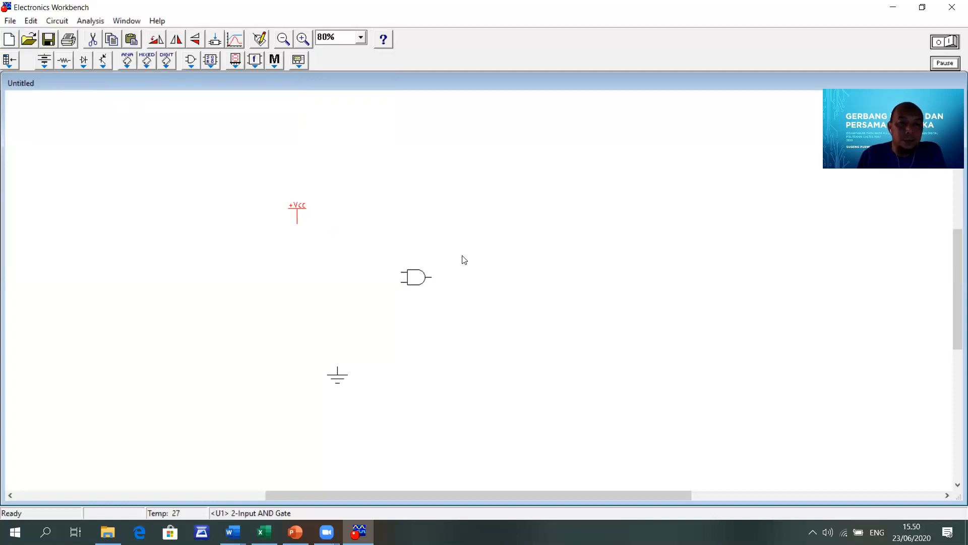
Place a switch from the Basic library to the left of the AND gate, just below the +Vcc source.
click(68, 65)
drag(255, 161, 363, 290)
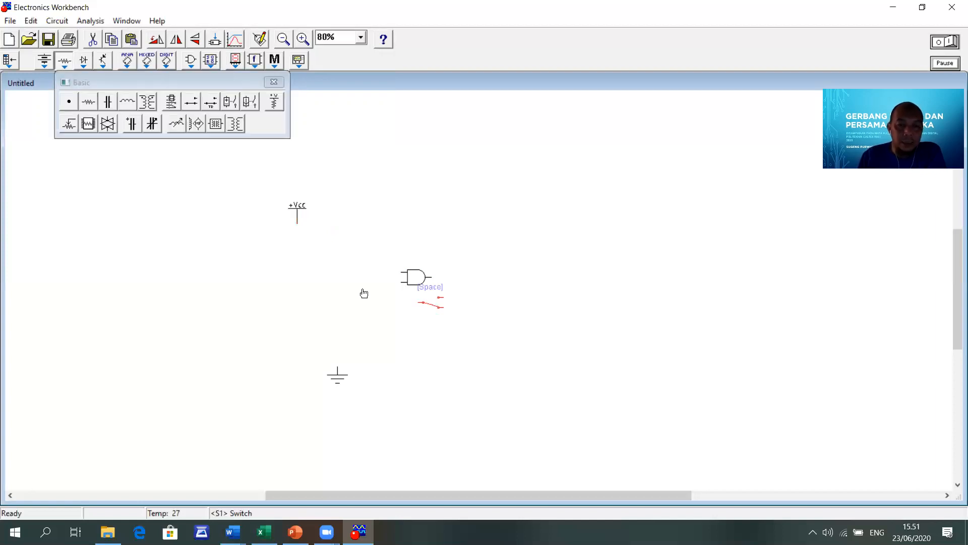
key(Delete)
key(ctrl+z)
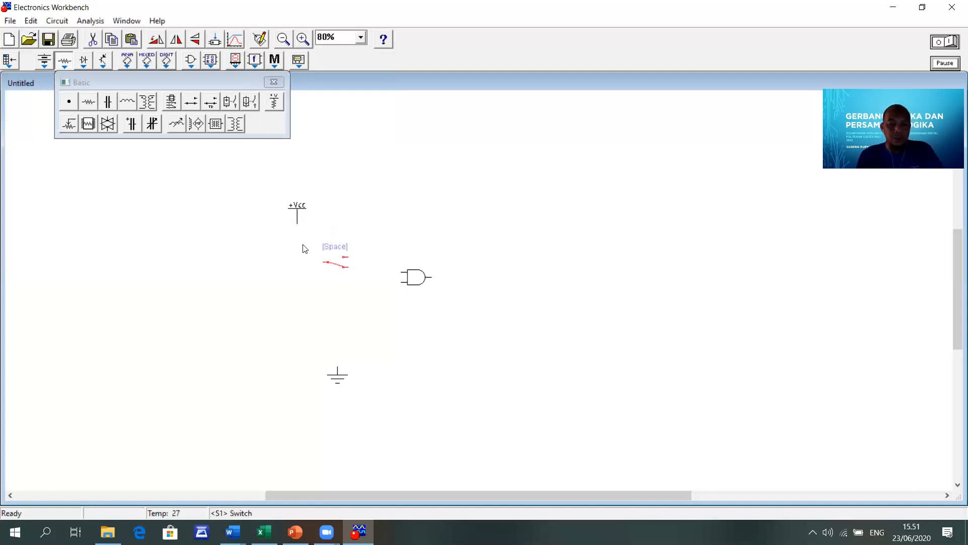
Paste a copy of the switch and position it directly below the first one, with a clear gap between them.
key(ctrl+v)
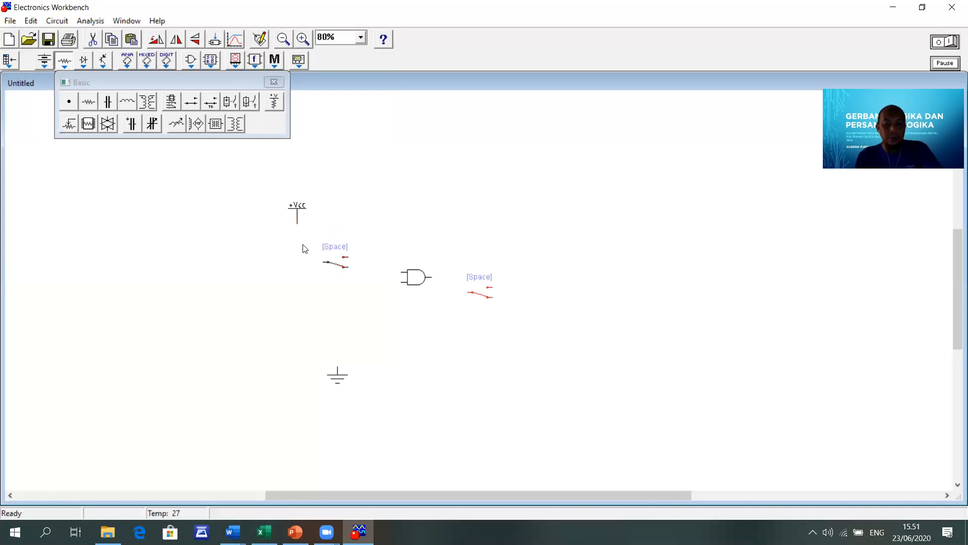
drag(479, 297, 340, 292)
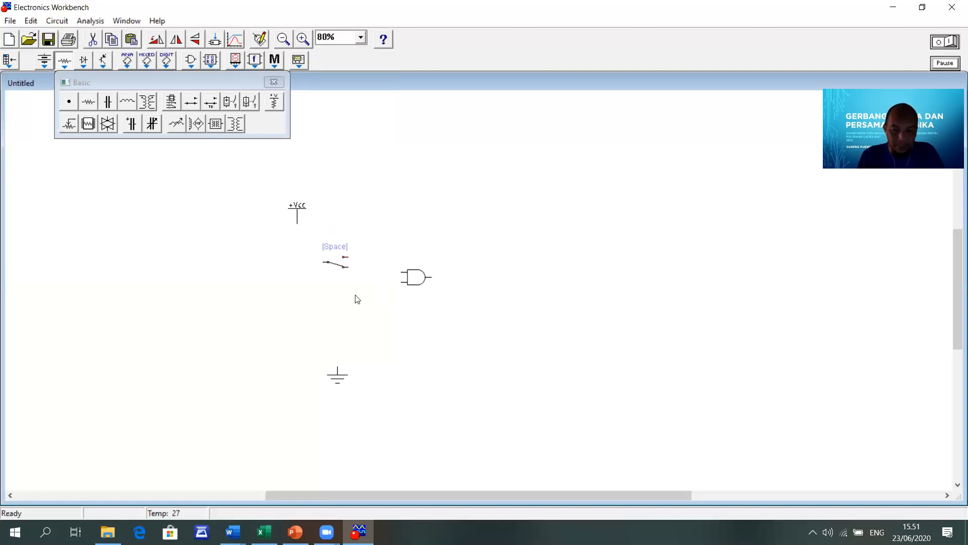
click(399, 308)
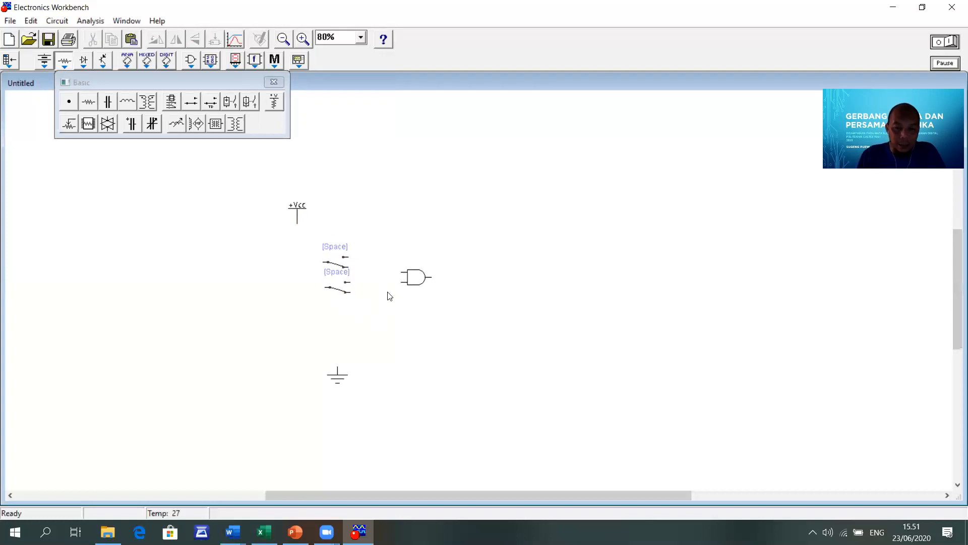
drag(344, 297, 343, 310)
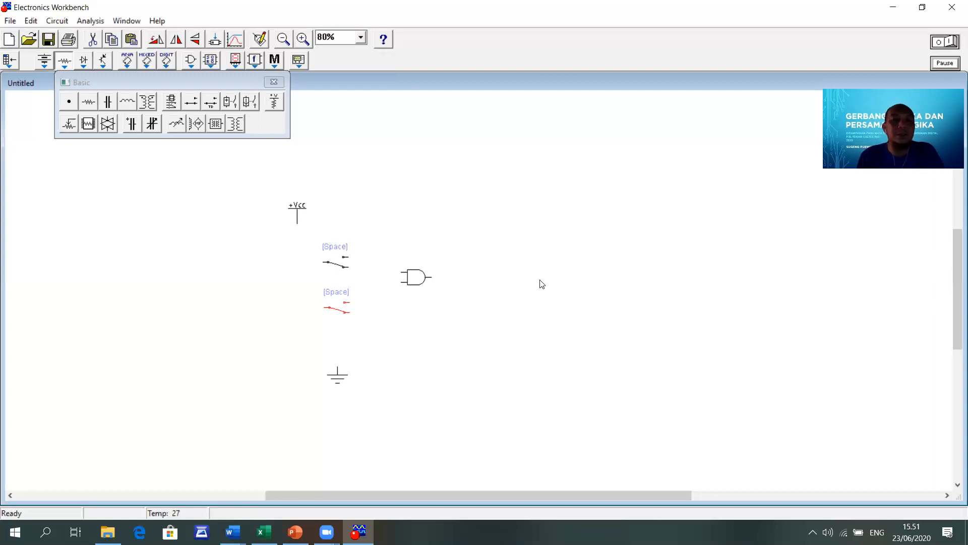
Rotate both switches together by 180 degrees so their common contacts face the AND gate.
click(357, 294)
drag(376, 344, 376, 344)
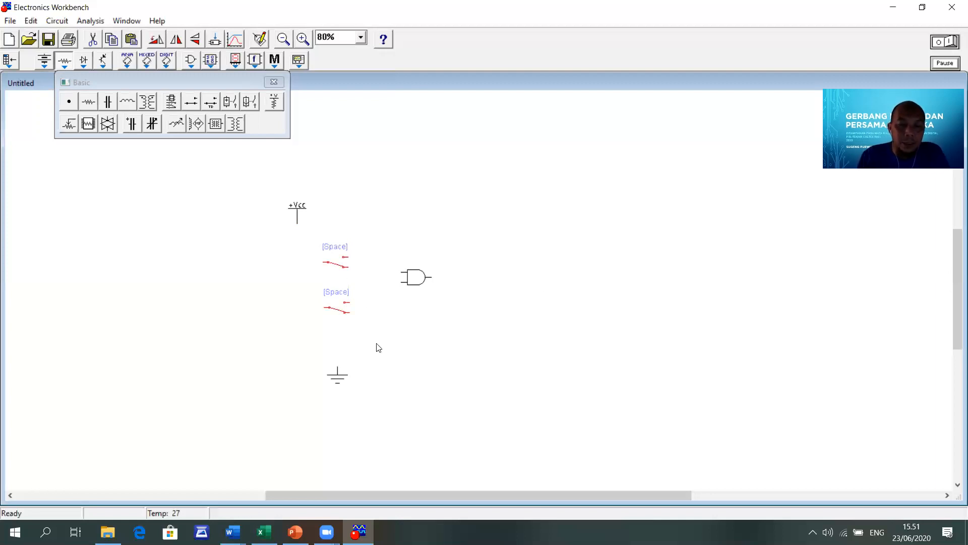
click(163, 43)
click(163, 43)
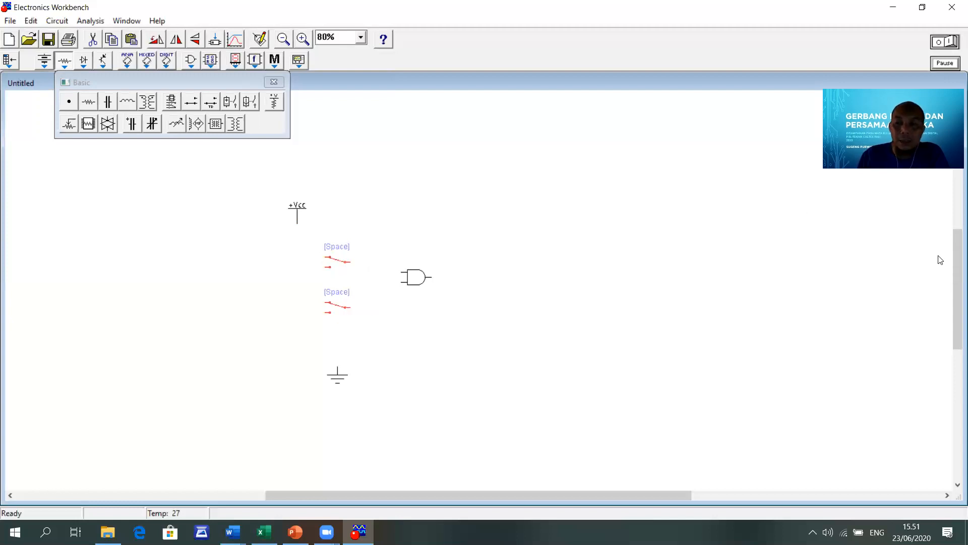
Assign key A to the upper switch and key B to the lower switch.
drag(955, 243, 955, 251)
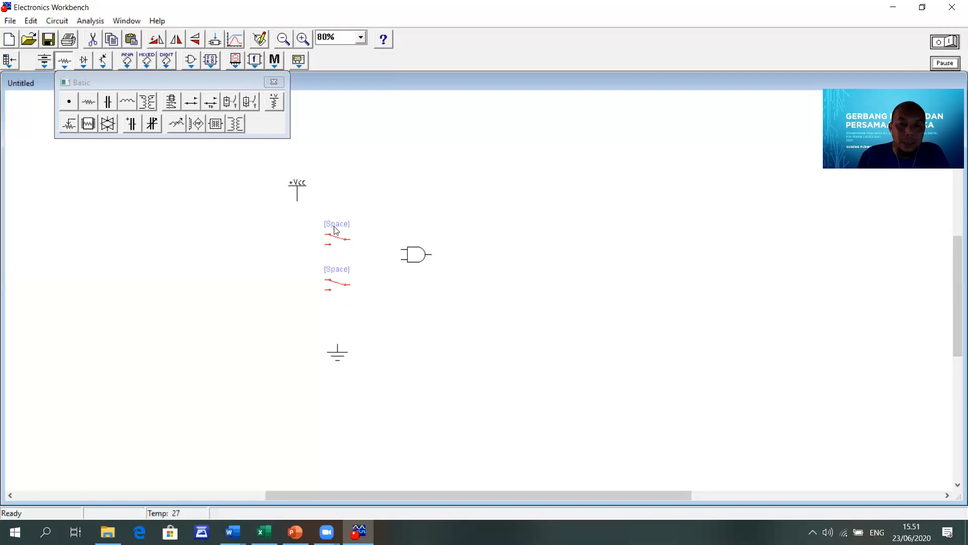
double_click(333, 242)
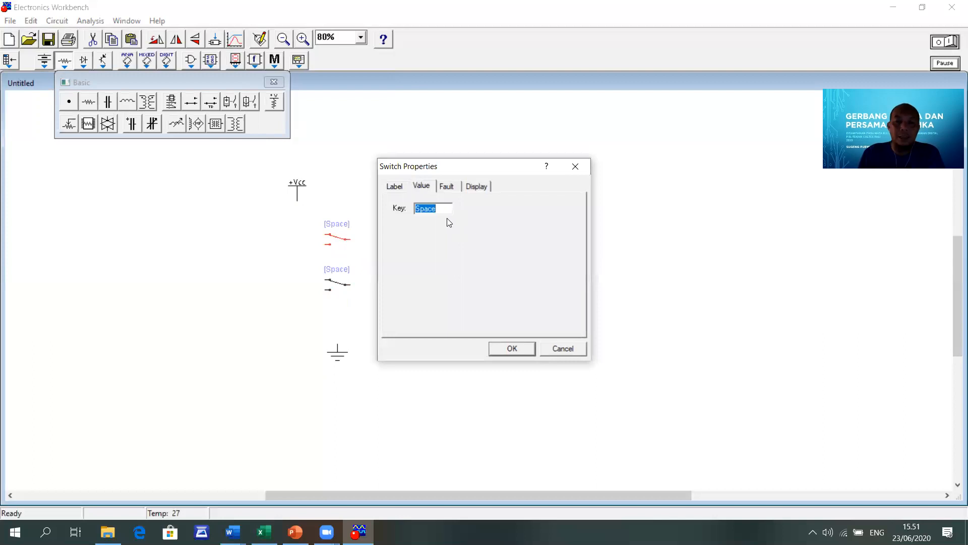
text(A)
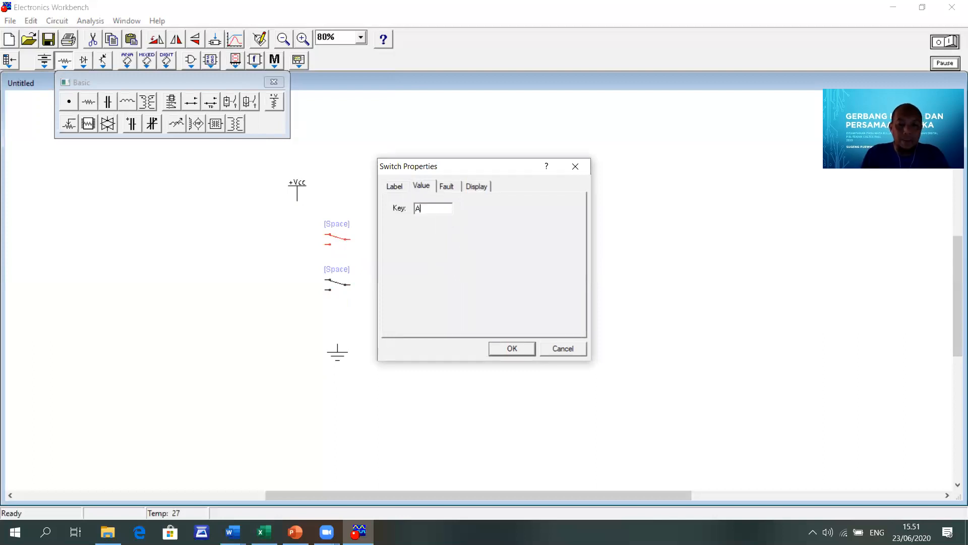
click(512, 349)
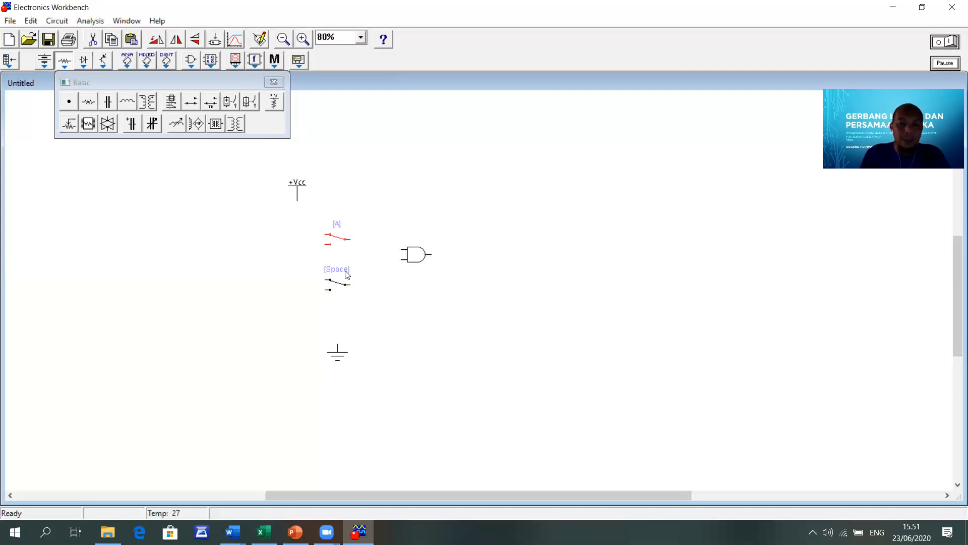
double_click(337, 282)
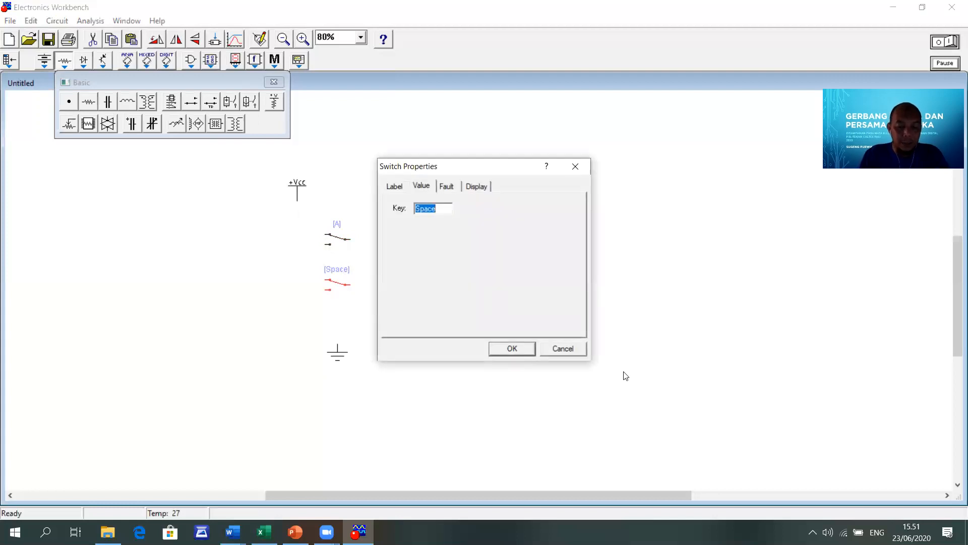
text(b)
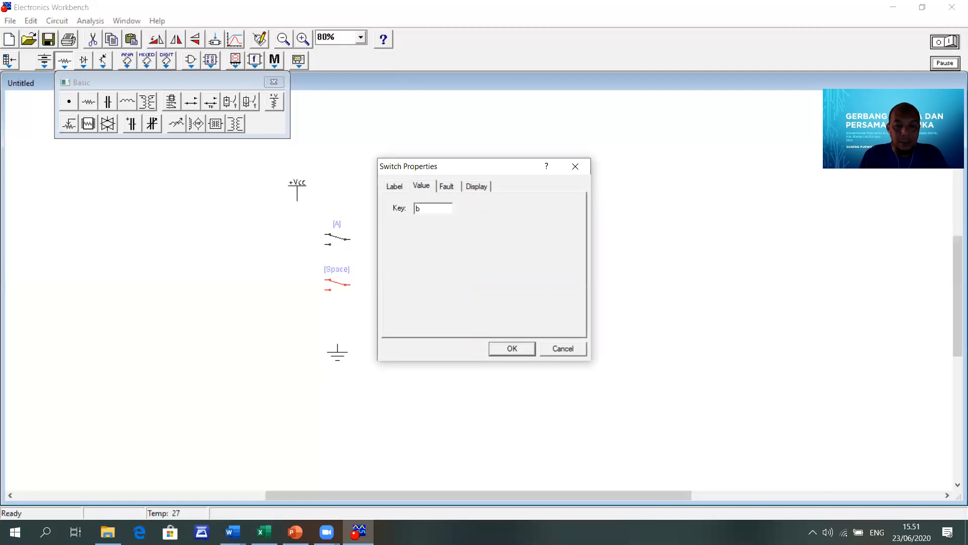
click(517, 351)
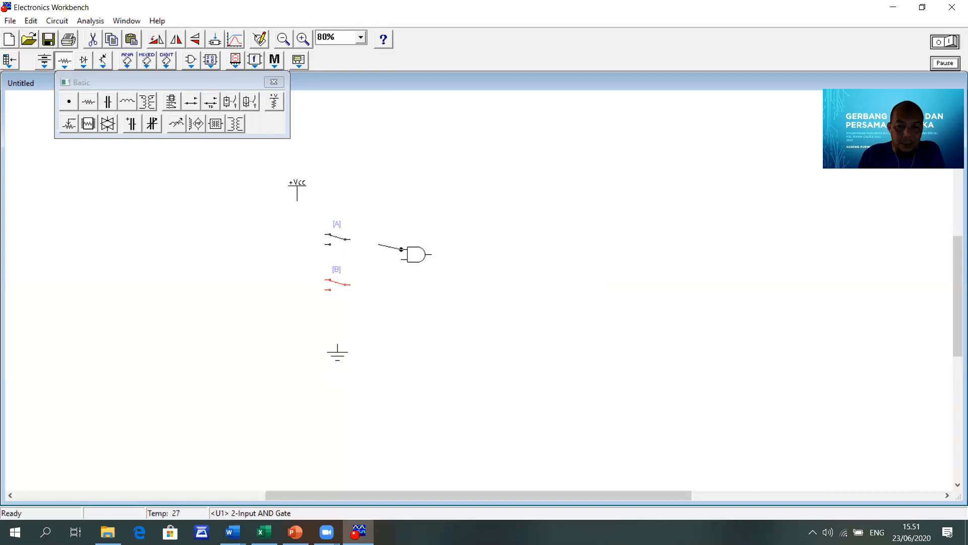
Wire the AND gate's upper input to switch A's common contact and its lower input to switch B's.
drag(379, 245, 346, 239)
drag(373, 269, 346, 285)
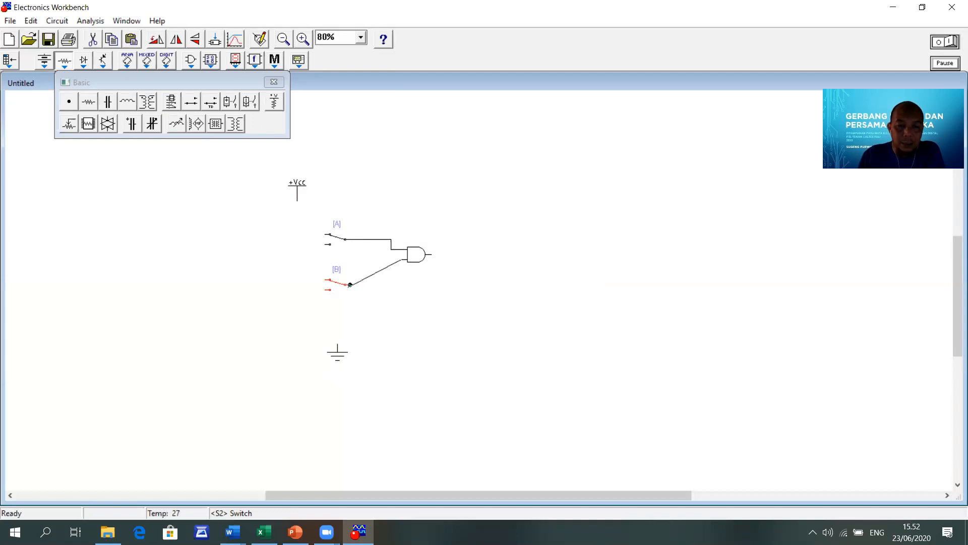
drag(348, 288, 349, 288)
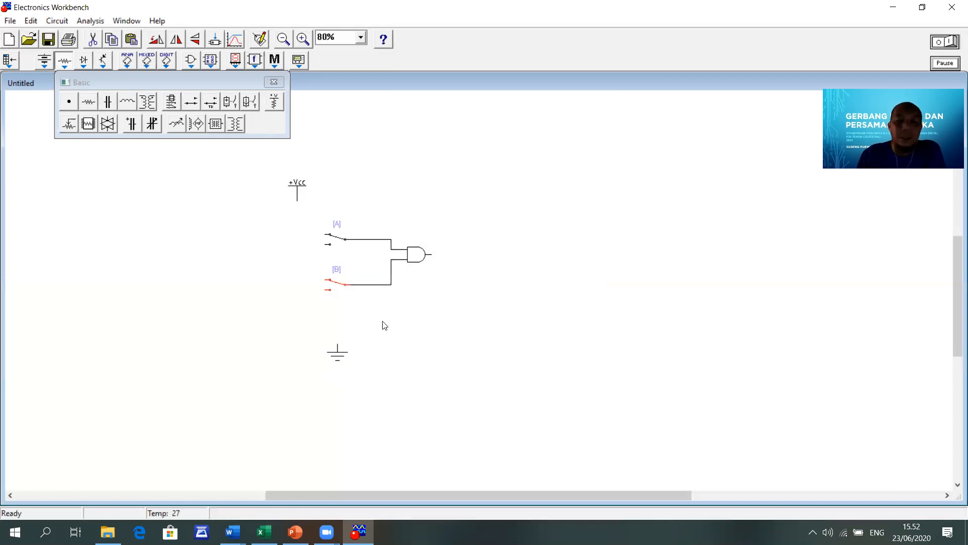
Move the wired AND gate slightly so it sits about midway between the two switches, and deselect it.
click(415, 266)
key(Delete)
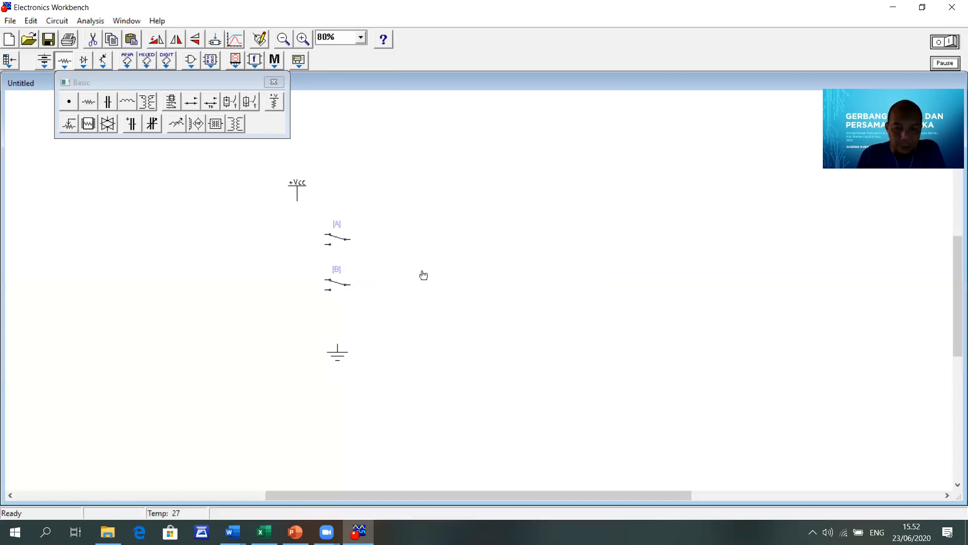
key(ctrl+z)
key(Delete)
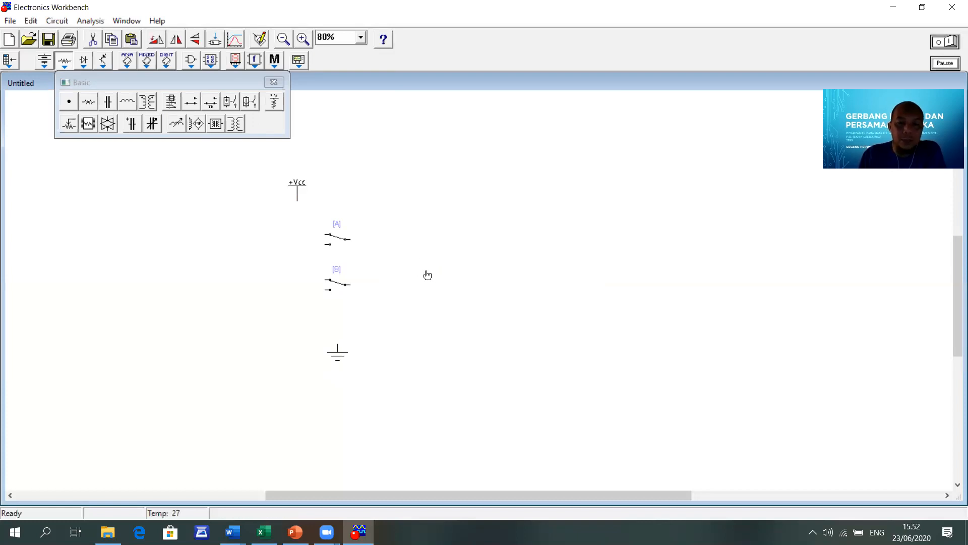
key(ctrl+z)
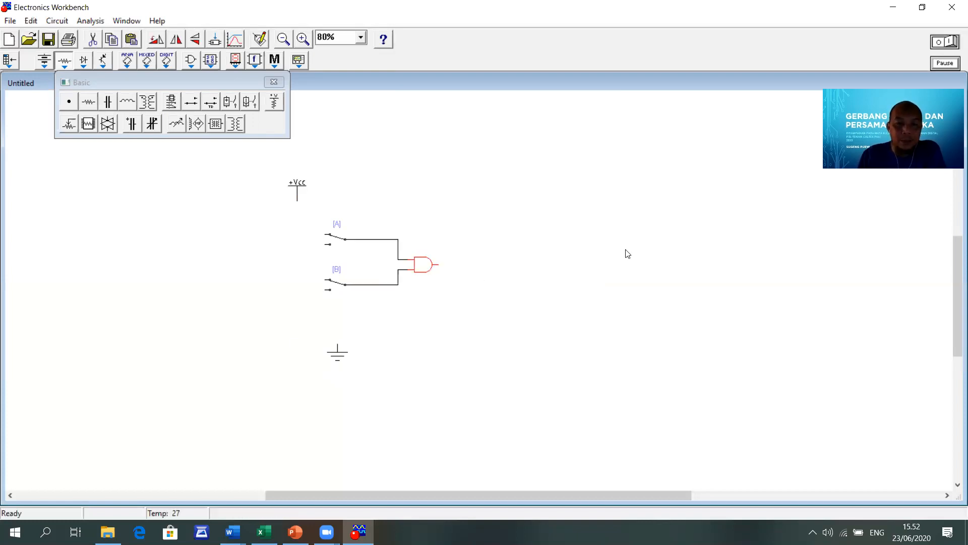
click(480, 320)
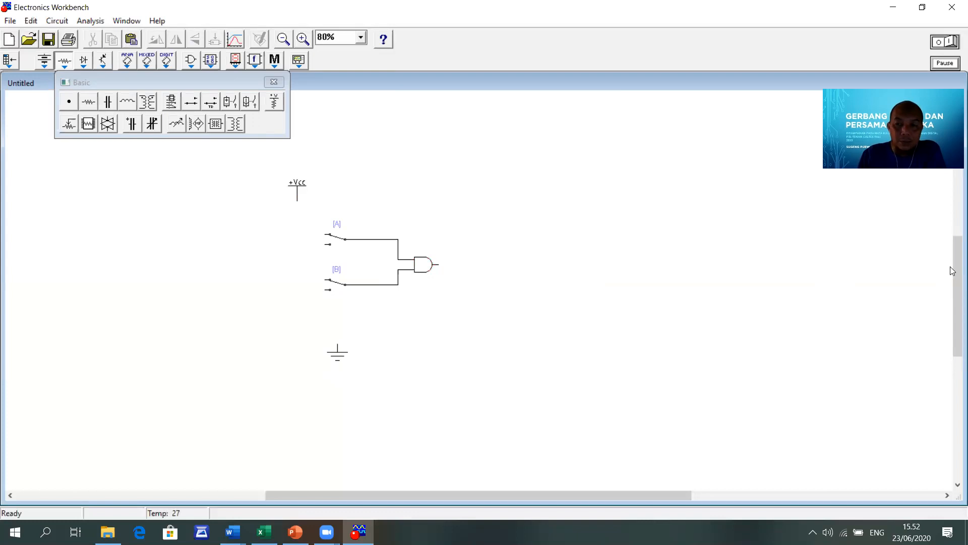
Move the ground symbol farther left, clear of the two switches, and deselect it.
scroll(950, 266, up, 3)
scroll(857, 275, down, 2)
drag(339, 373, 262, 351)
click(386, 364)
scroll(952, 291, up, 4)
scroll(415, 361, down, 2)
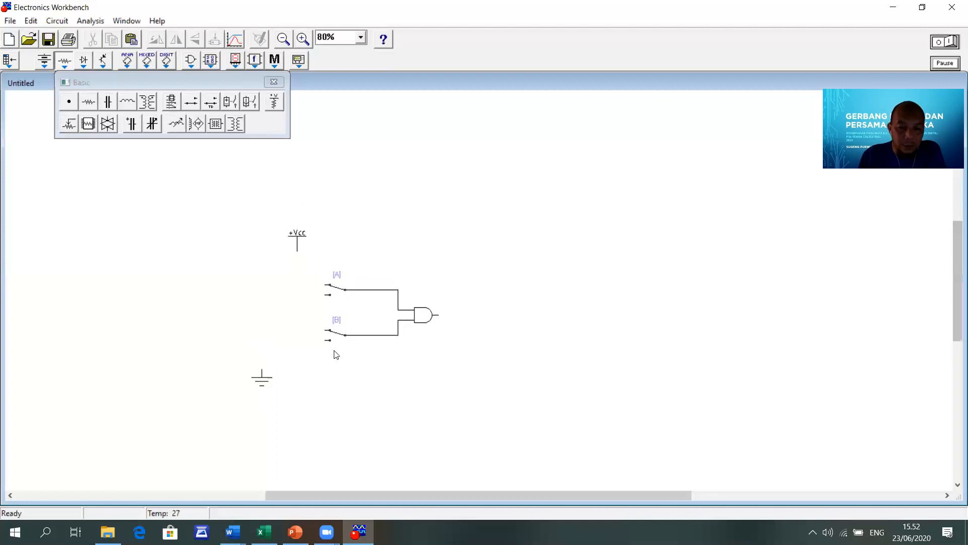
Wire the lower contacts of both switches to ground and their upper contacts to the +Vcc source.
mouse_move(315, 345)
mouse_down()
mouse_move(259, 350)
mouse_move(262, 369)
mouse_move(327, 340)
mouse_up()
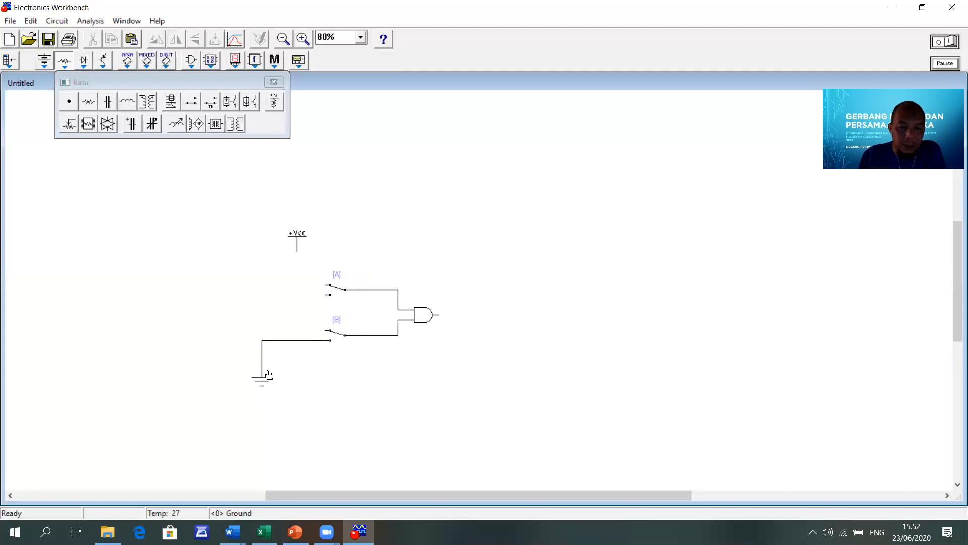
drag(326, 294, 262, 339)
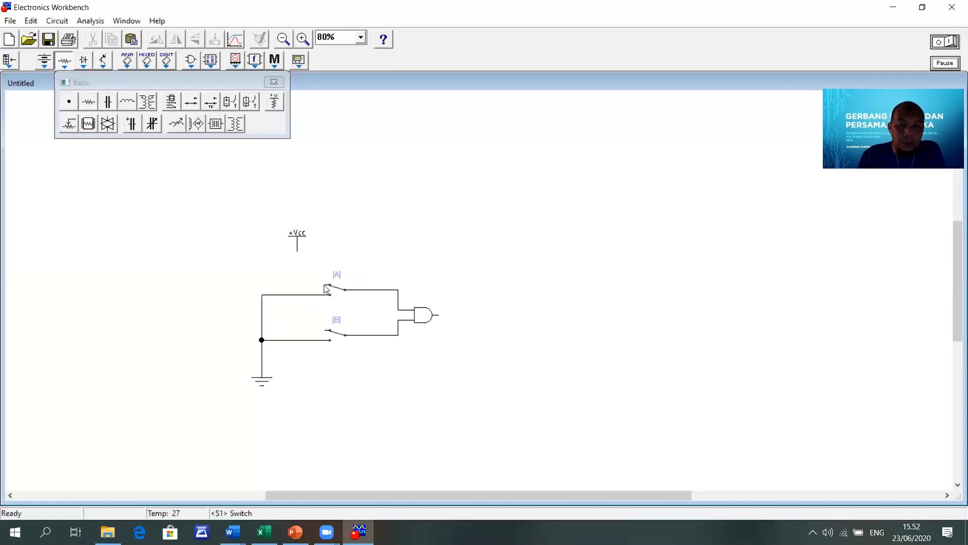
drag(325, 284, 297, 251)
drag(309, 310, 297, 285)
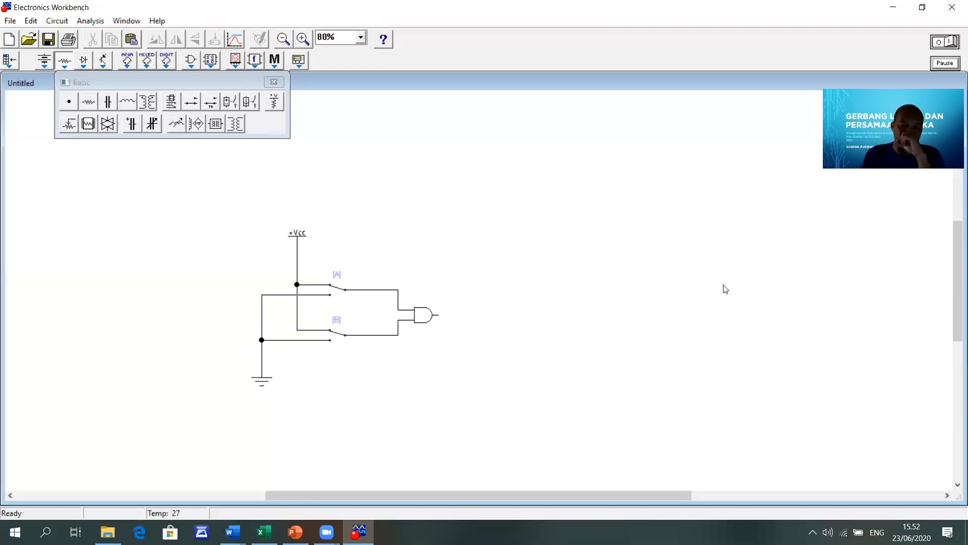
Place a red probe above and to the right of the AND gate with its terminal pointing down, and wire it to the gate's output.
click(60, 63)
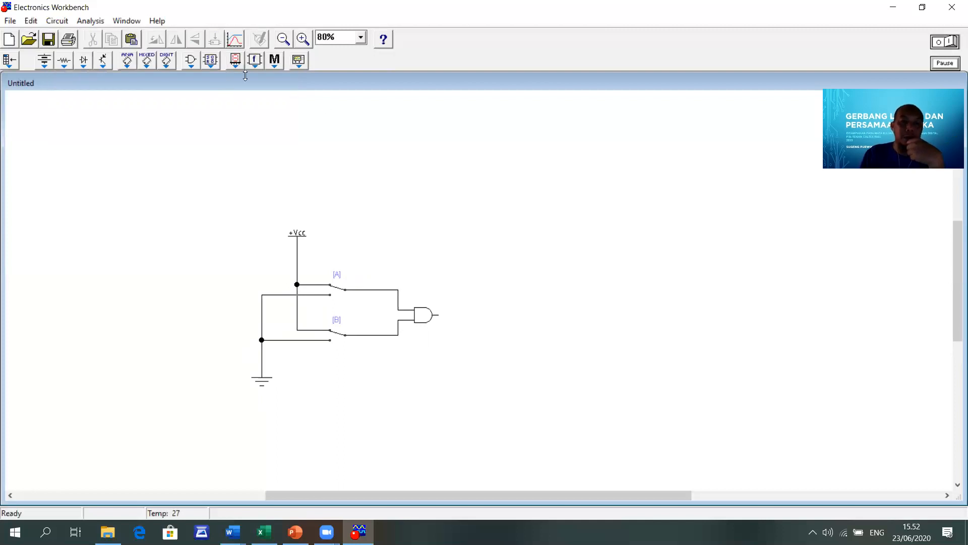
click(236, 62)
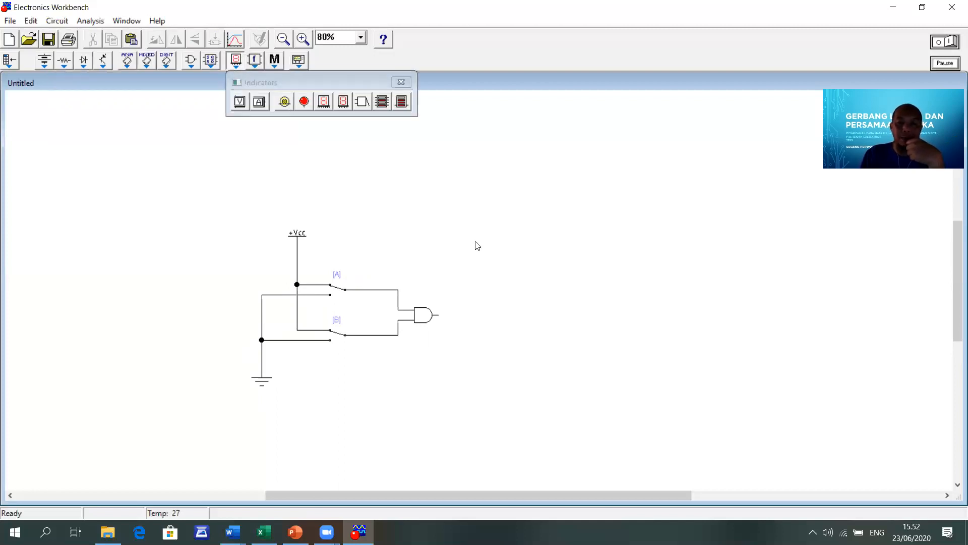
drag(464, 268, 463, 267)
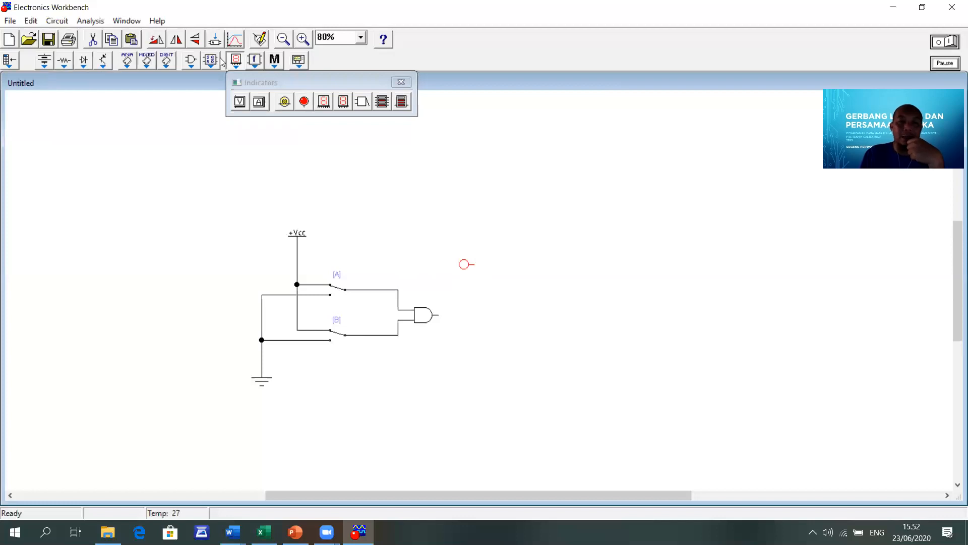
click(157, 39)
click(156, 40)
drag(463, 276, 465, 297)
drag(439, 316, 439, 315)
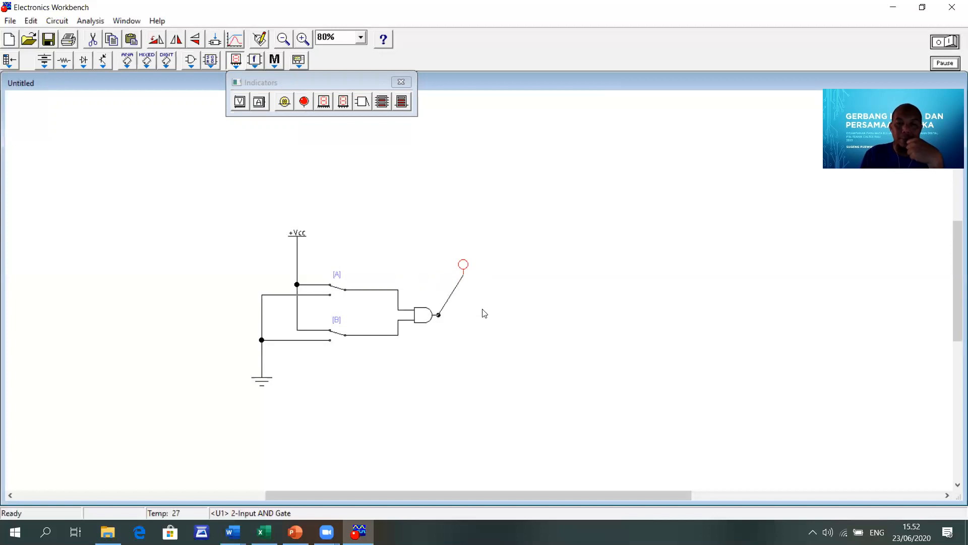
Label the red probe on the AND gate's output with an uppercase Y.
double_click(464, 272)
text(y)
click(542, 357)
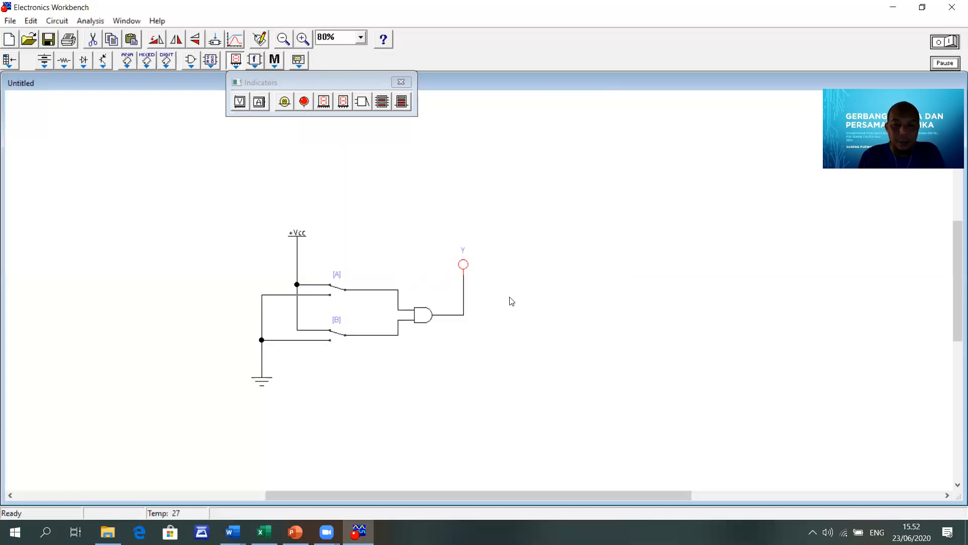
double_click(467, 272)
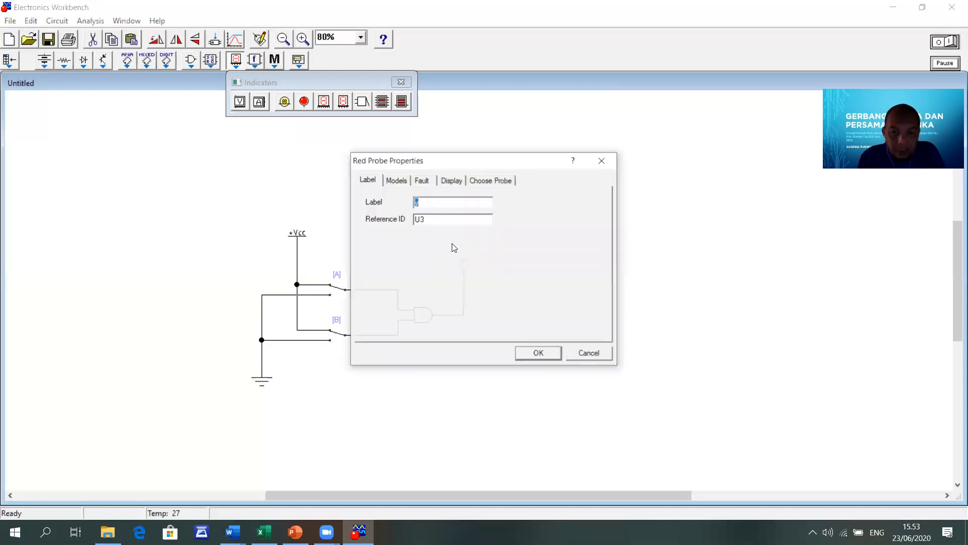
text(Y)
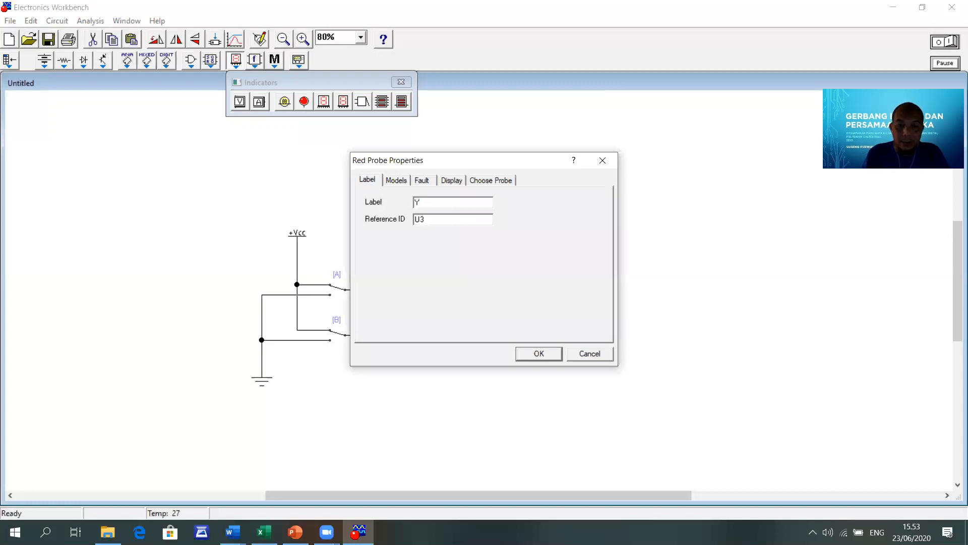
click(545, 353)
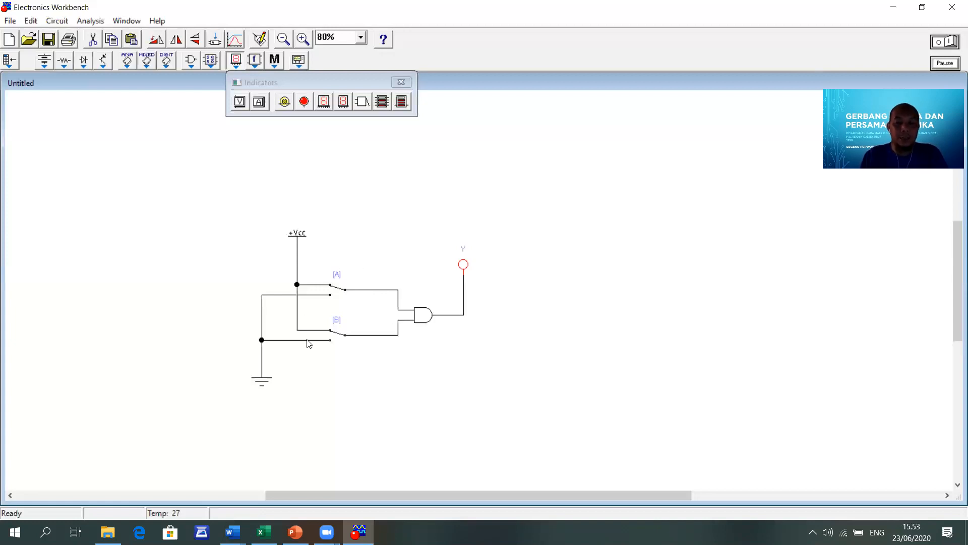
Toggle switches A and B back and forth several times, finishing with both on their ground contacts.
key(a)
key(b)
key(a)
key(a)
key(b)
key(b)
key(a)
key(b)
key(a)
key(b)
key(a)
key(b)
key(a)
key(b)
key(a)
key(b)
key(a)
key(a)
key(a)
key(b)
key(a)
key(b)
key(a)
key(b)
key(a)
key(b)
key(a)
key(a)
key(a)
key(b)
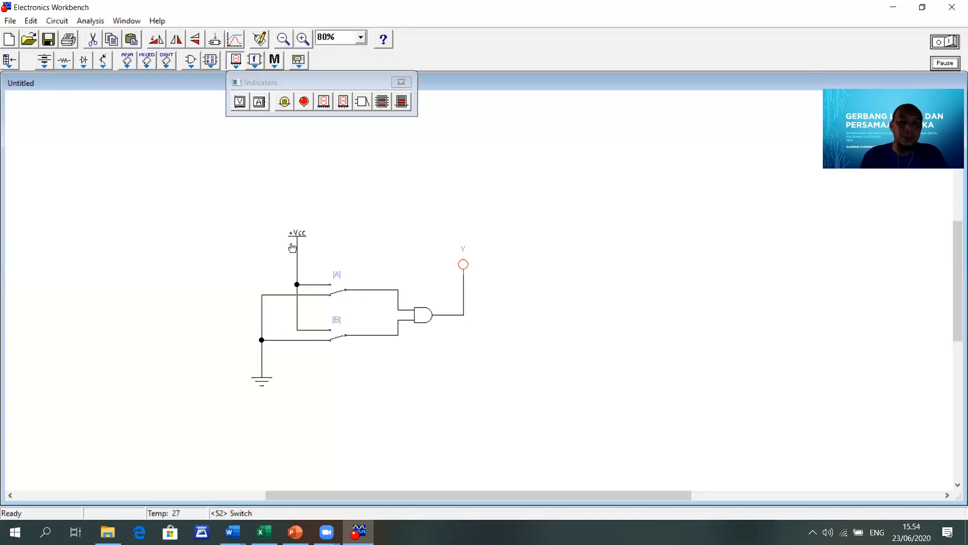
Run the simulation and test the AND gate with all input combinations of switches A and B, ending with both on +Vcc.
click(948, 45)
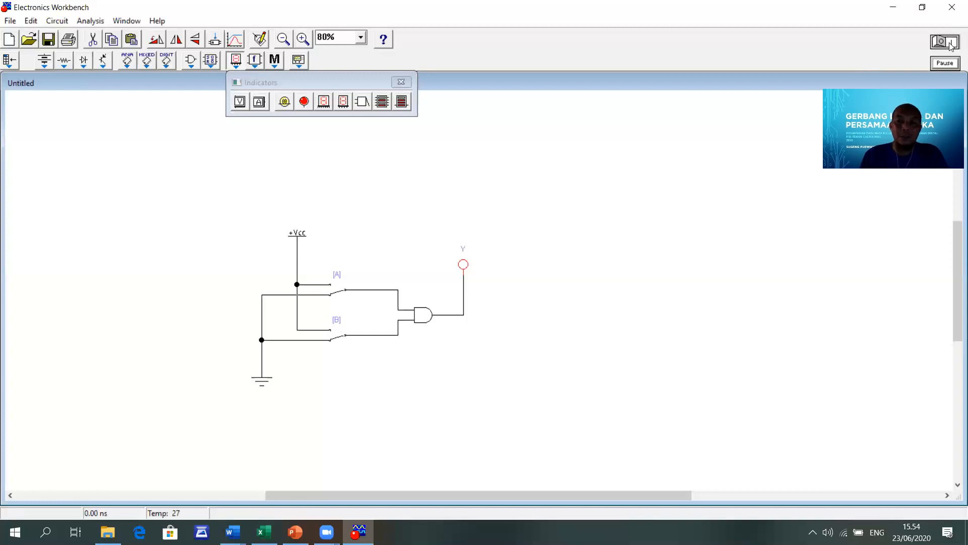
click(635, 202)
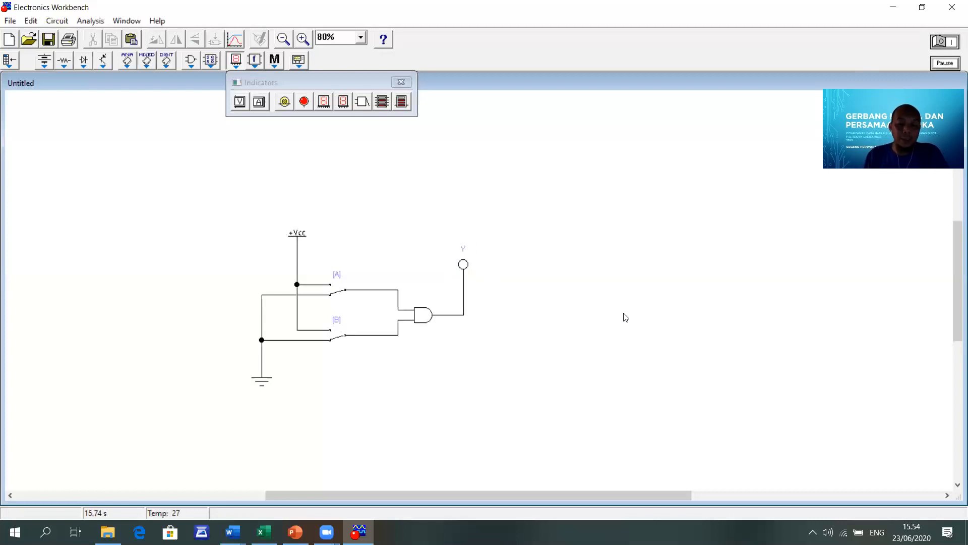
key(b)
key(b)
key(a)
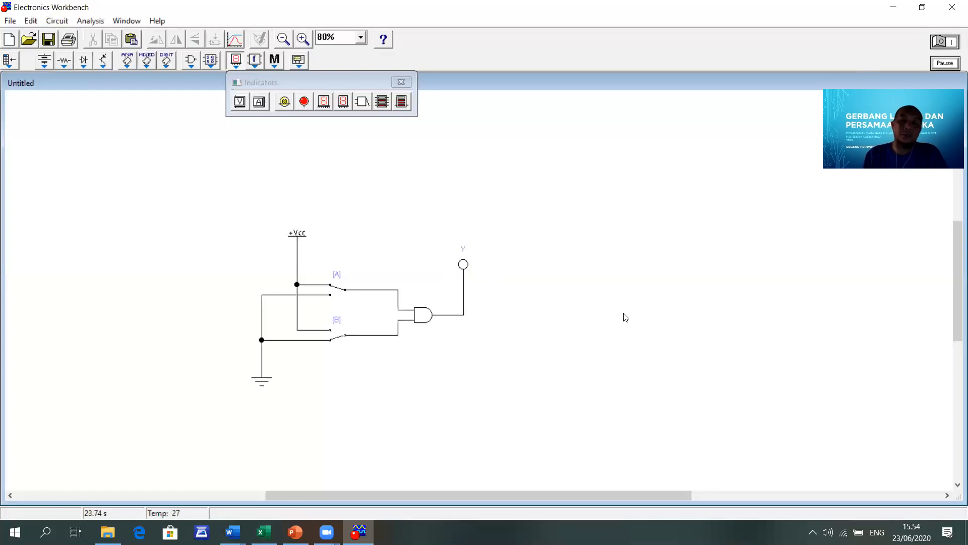
key(b)
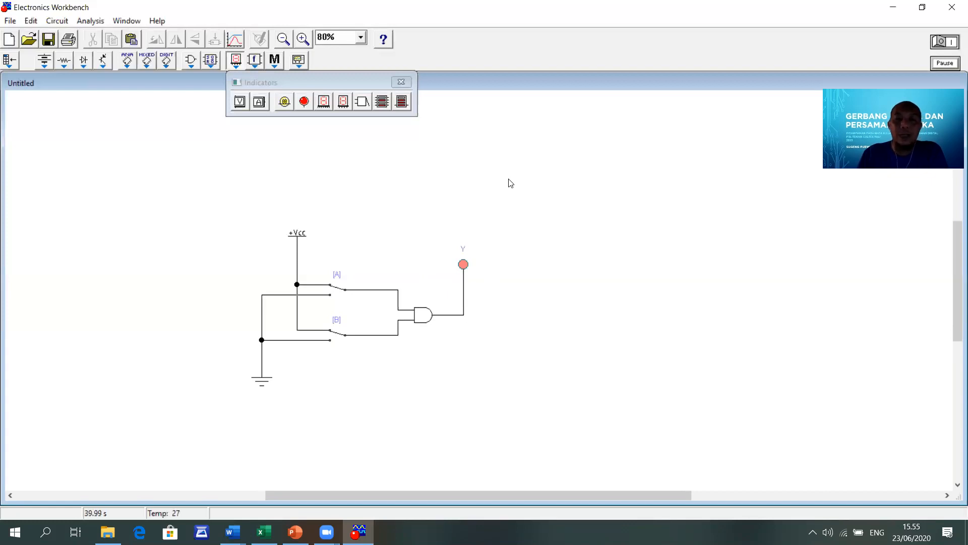
Place a 2-input OR gate directly below the AND gate and deselect it.
click(402, 81)
click(191, 60)
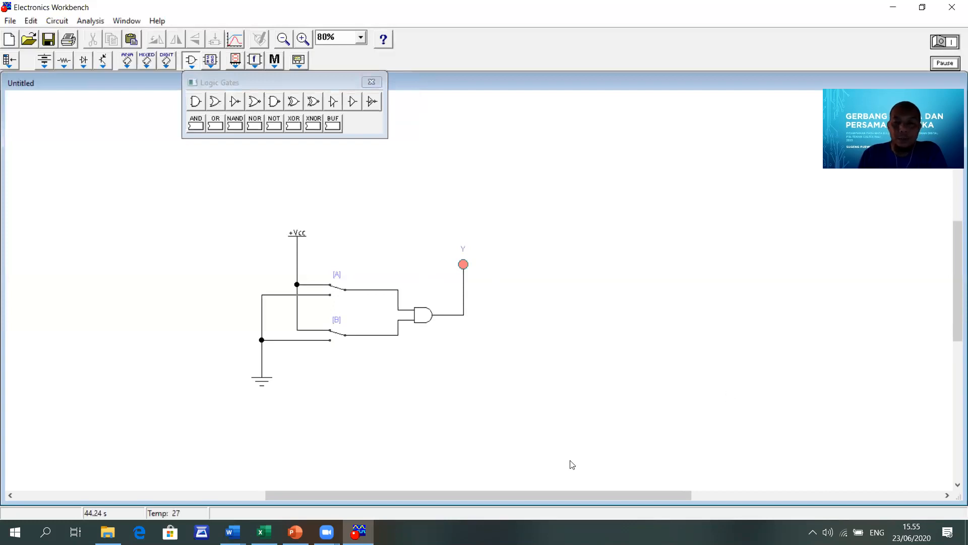
drag(541, 488, 426, 395)
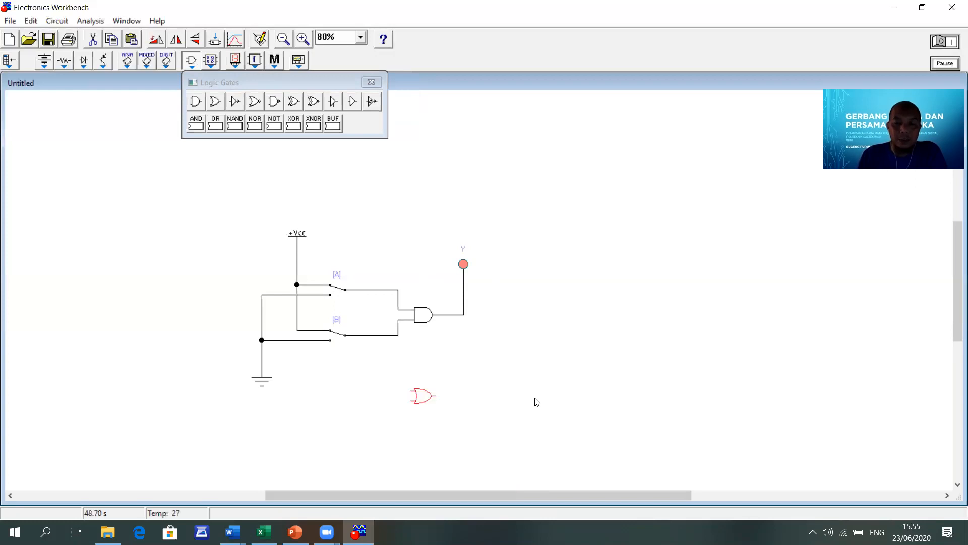
mouse_move(955, 309)
mouse_down()
mouse_move(954, 291)
mouse_move(953, 312)
mouse_up()
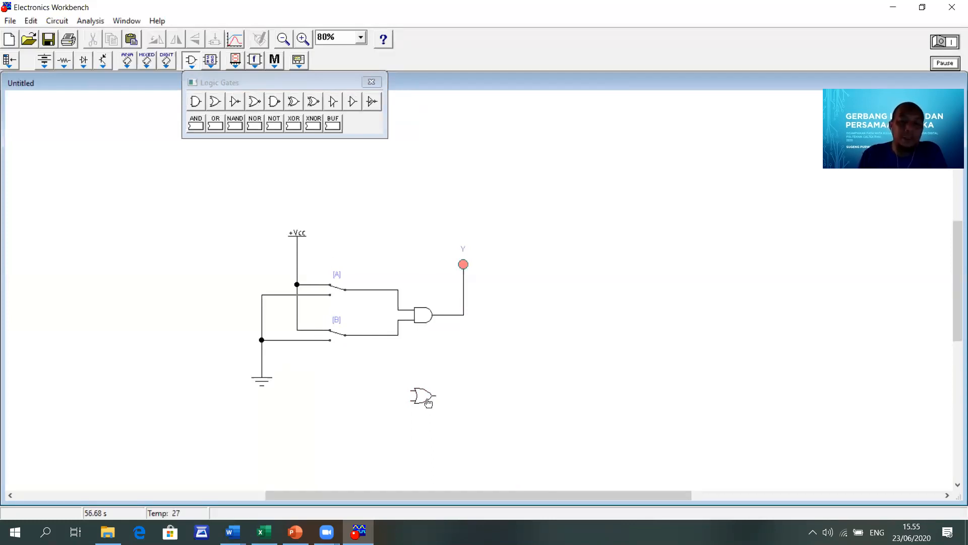
Place a second red probe beside the first with its terminal pointing down, and wire it to the OR gate's output.
click(236, 60)
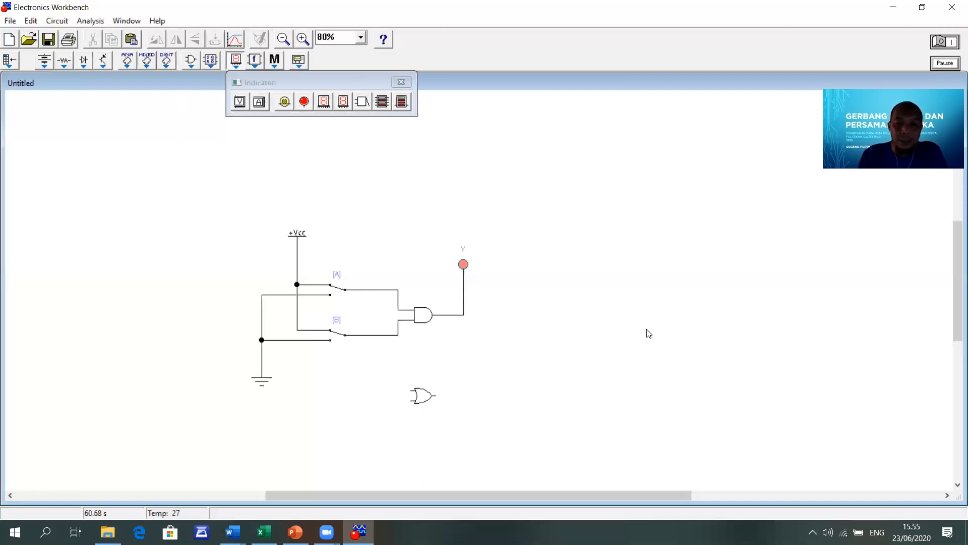
click(626, 336)
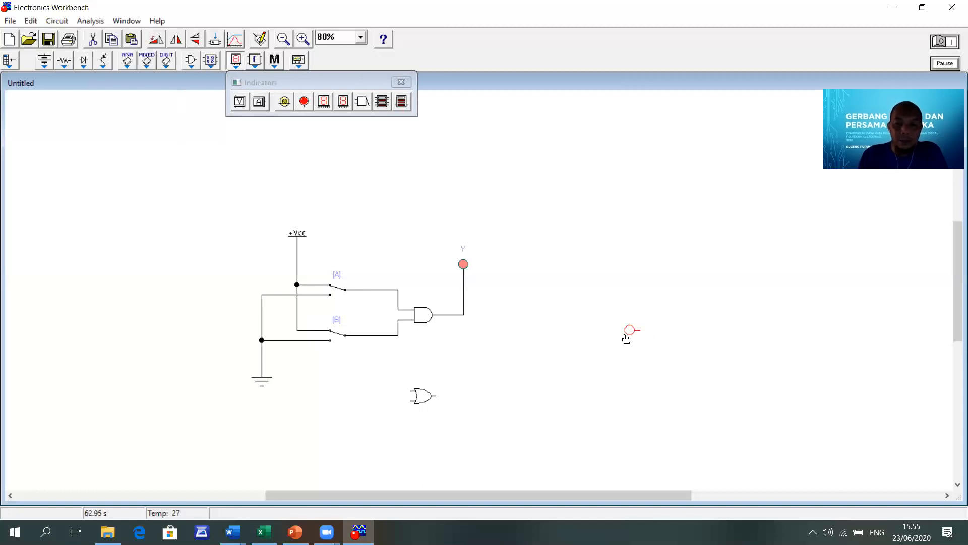
click(497, 263)
key(ctrl+r)
drag(498, 275, 435, 395)
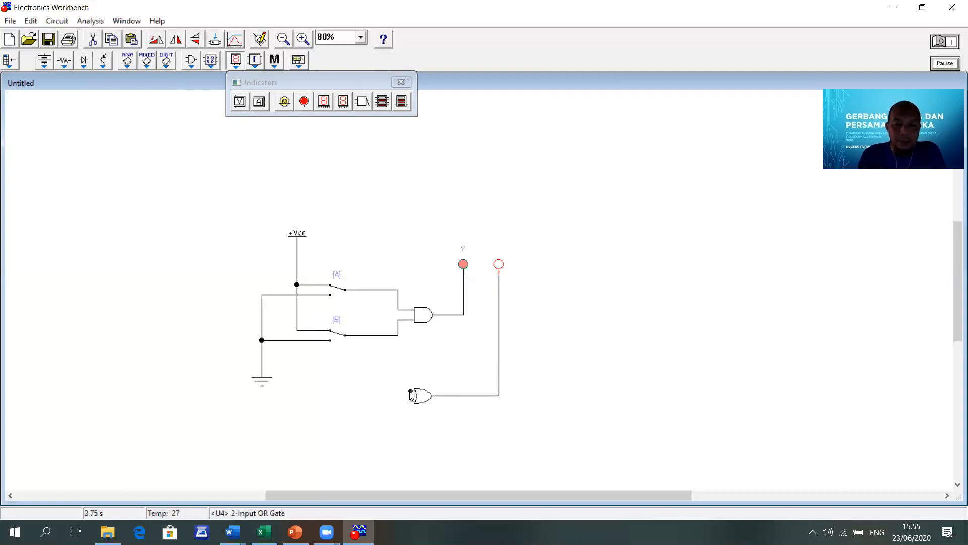
Wire the OR gate's upper input to switch A's output line and its lower input to switch B's output line.
drag(411, 389, 372, 290)
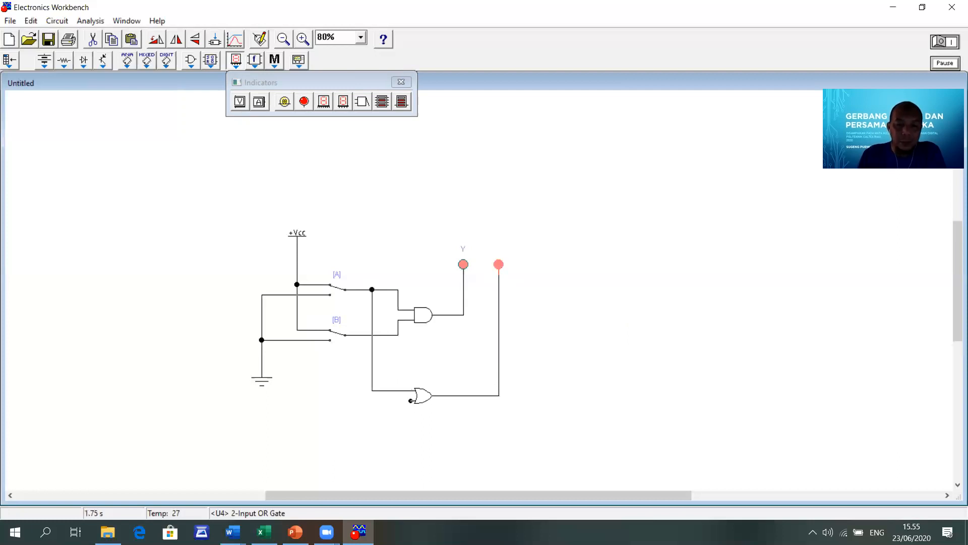
drag(411, 400, 362, 335)
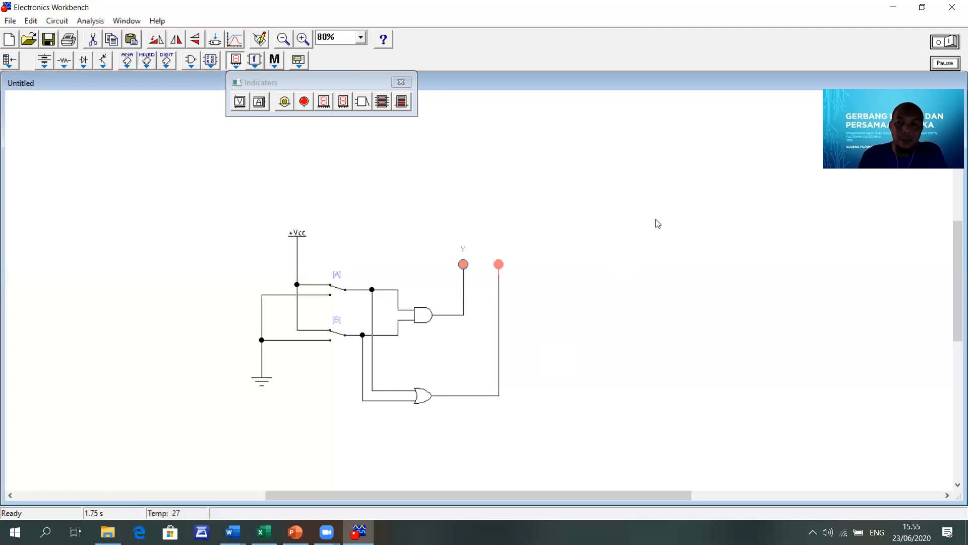
click(368, 358)
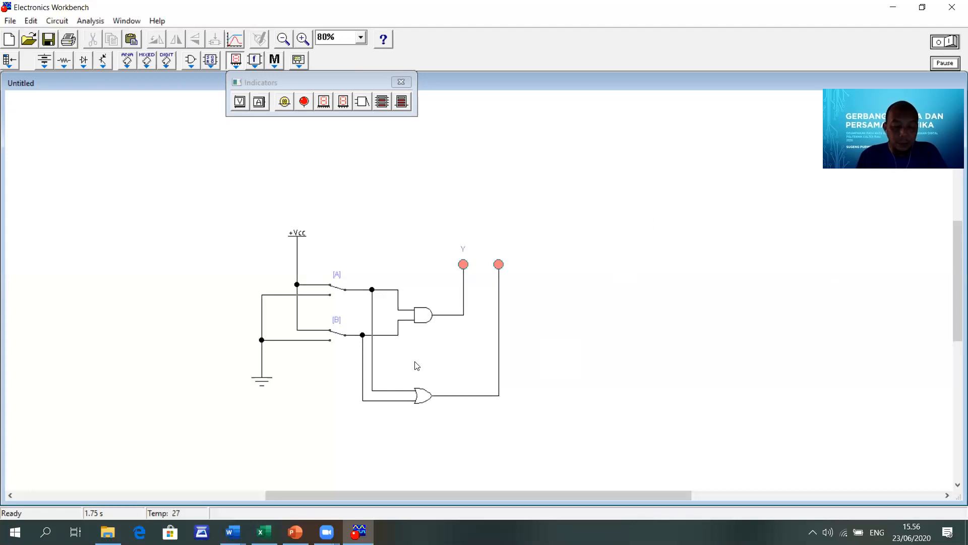
Throw switches B and A to their ground contacts and run the simulation.
key(b)
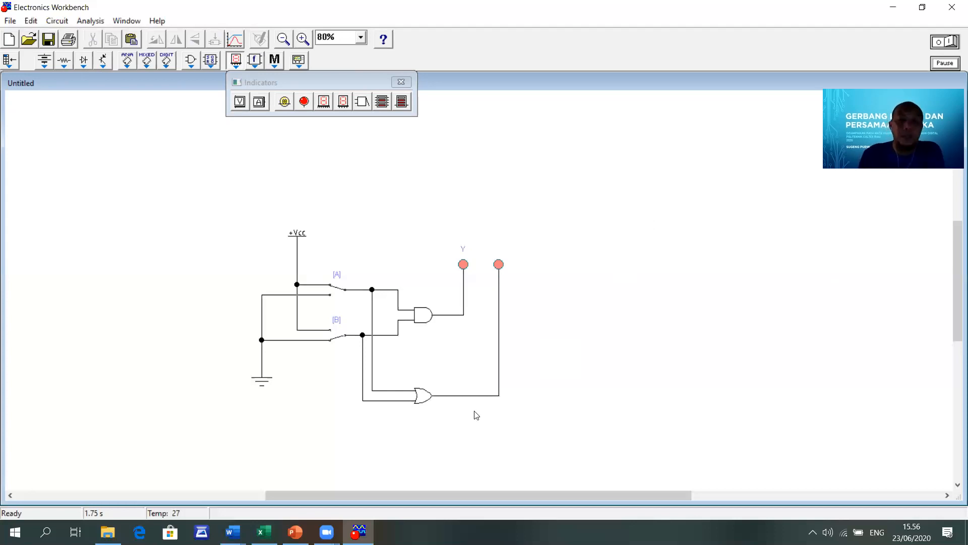
key(a)
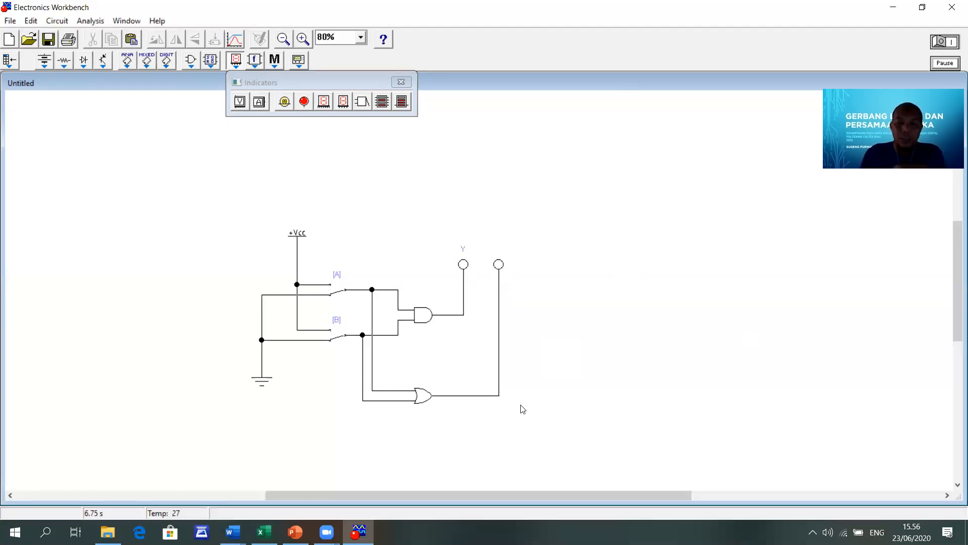
Label the OR gate's probe OR and relabel the AND gate's probe AND.
double_click(499, 264)
text(0)
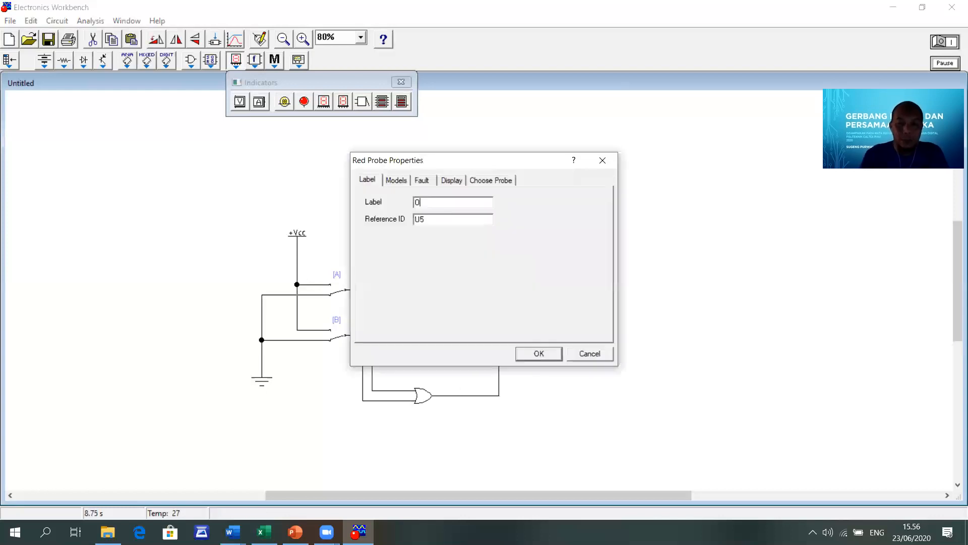
text(R)
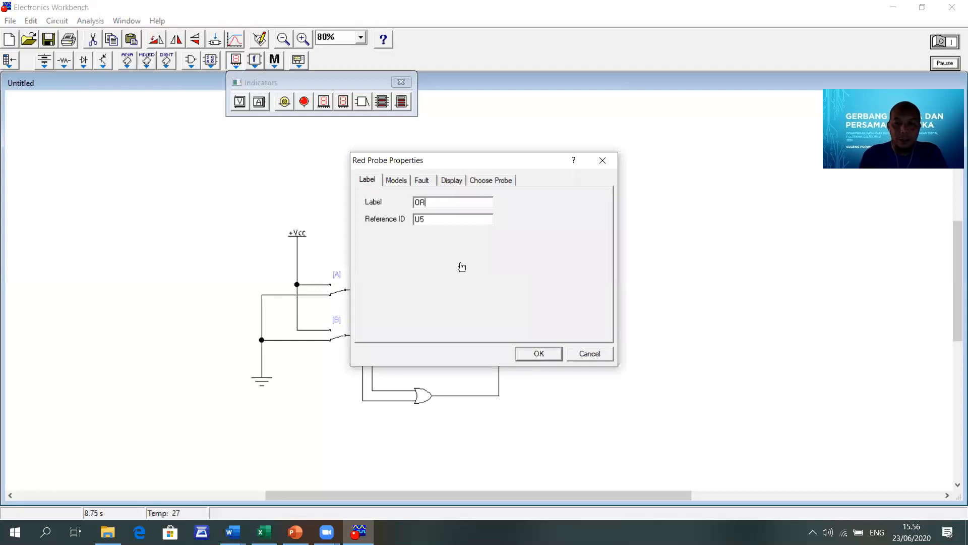
key(Return)
double_click(462, 265)
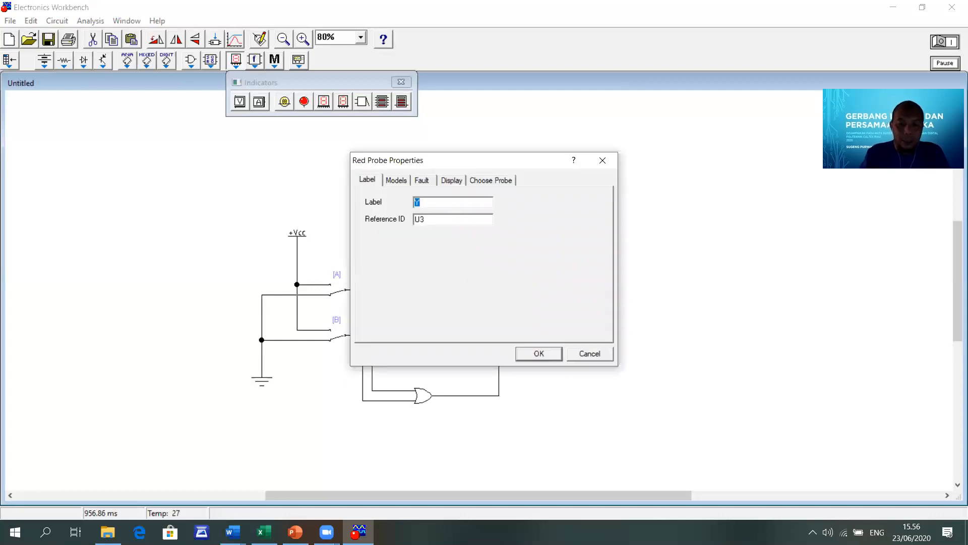
text(AND)
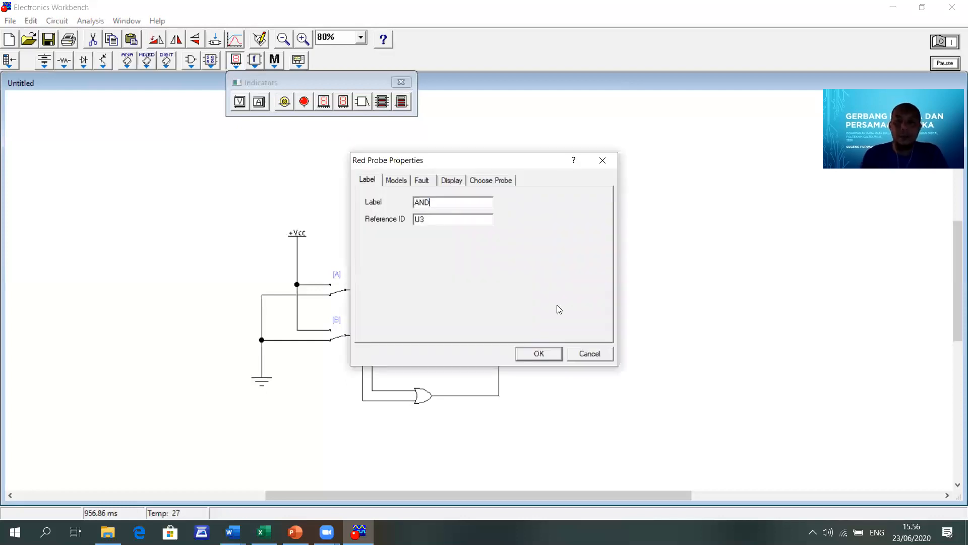
click(552, 353)
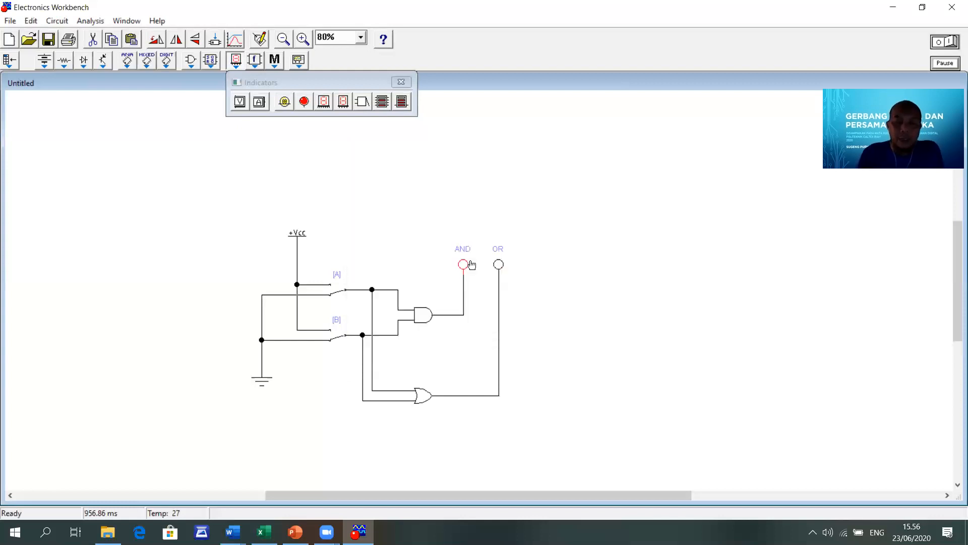
click(638, 235)
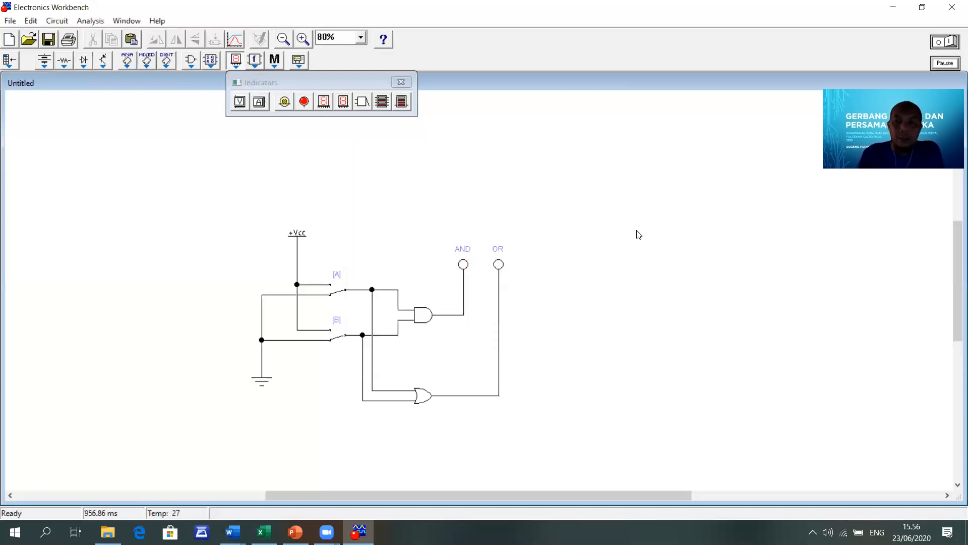
Run the simulation and compare both probes for each combination of switches A and B, ending with both on +Vcc.
click(939, 47)
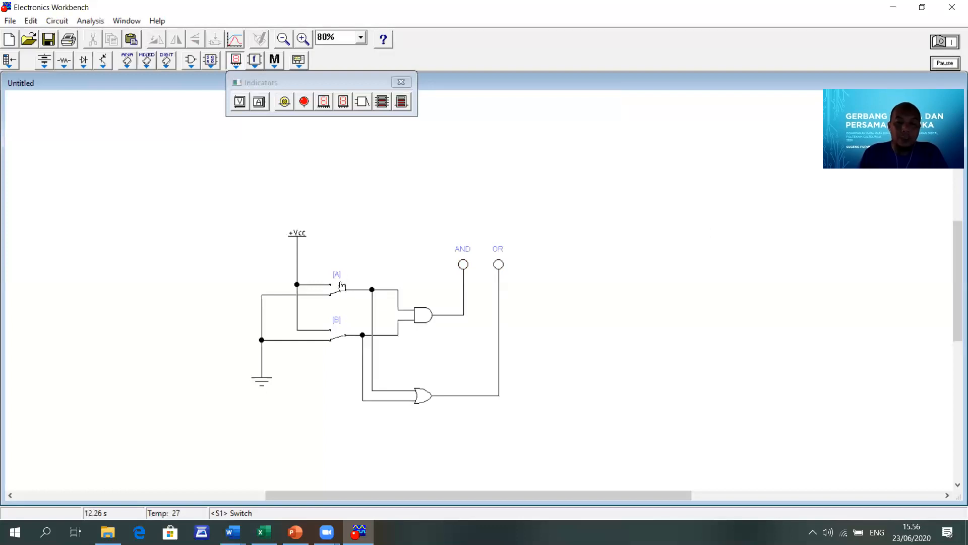
key(b)
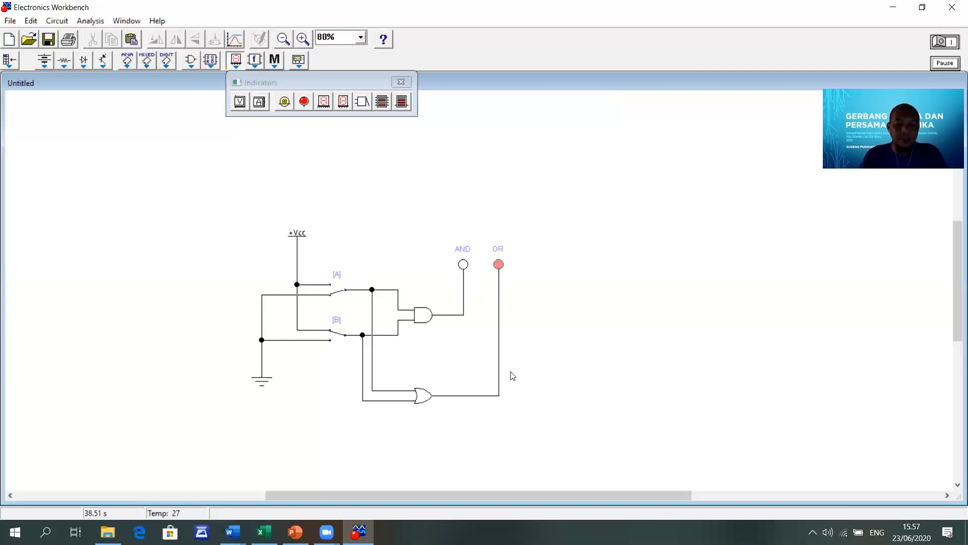
key(b)
key(a)
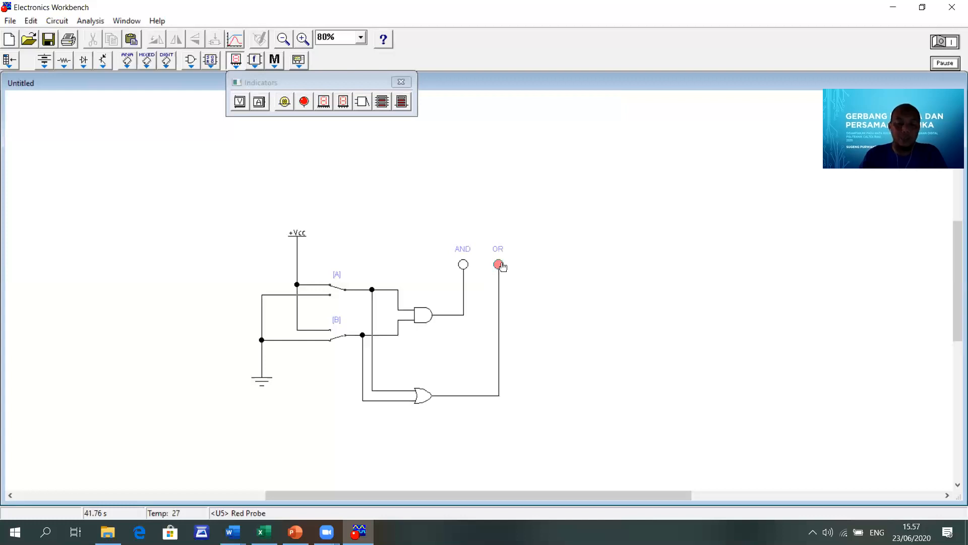
key(b)
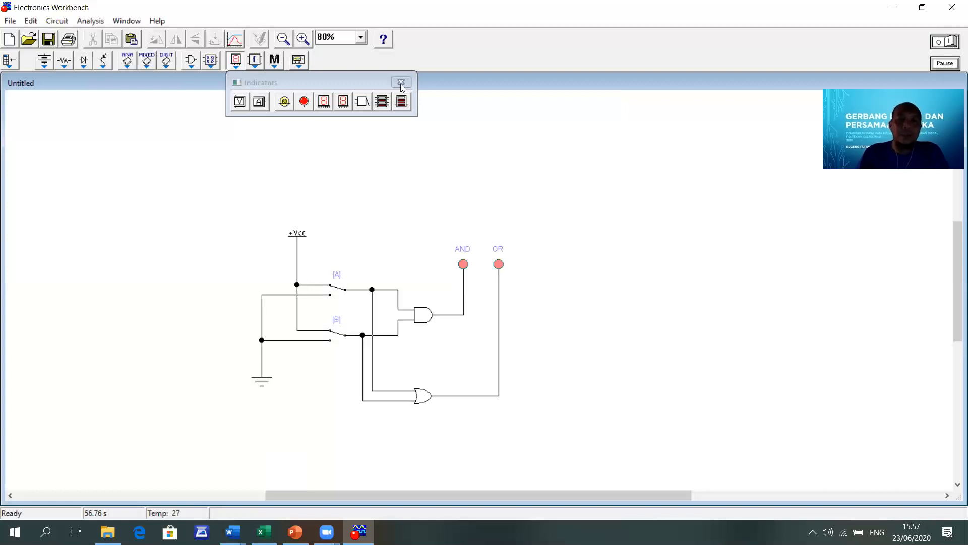
Place two 2-input AND gates one above the other, well right of the probes, and a 2-input OR gate beside them at mid-height.
click(191, 61)
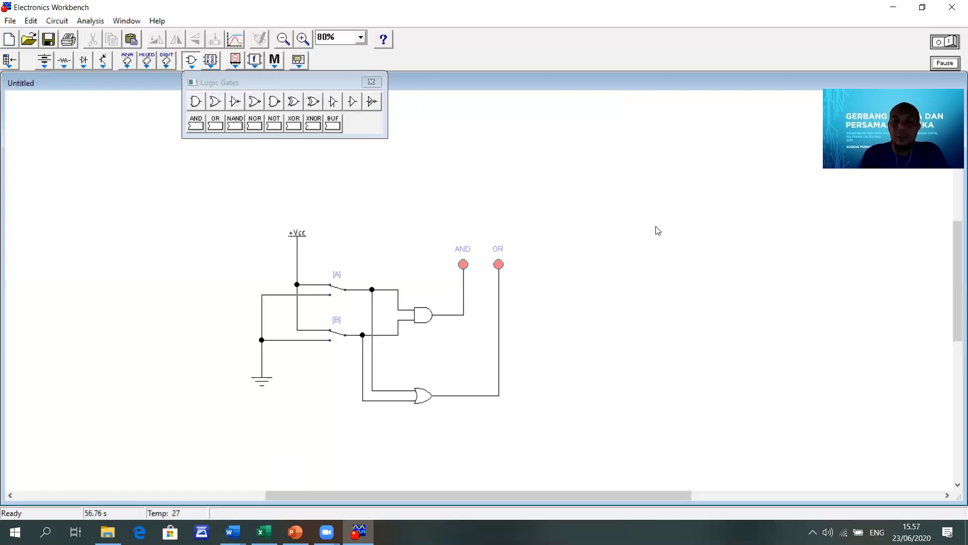
drag(195, 101, 703, 219)
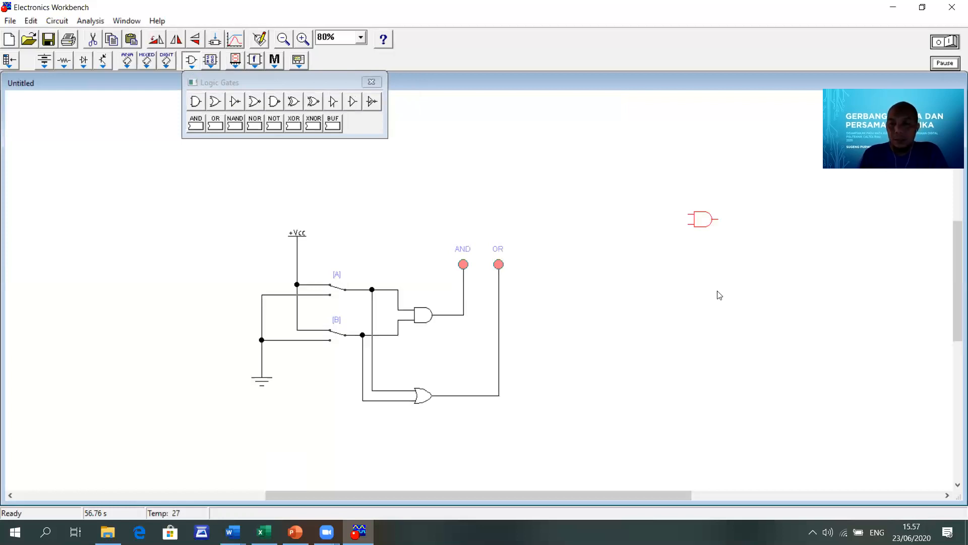
key(ctrl+v)
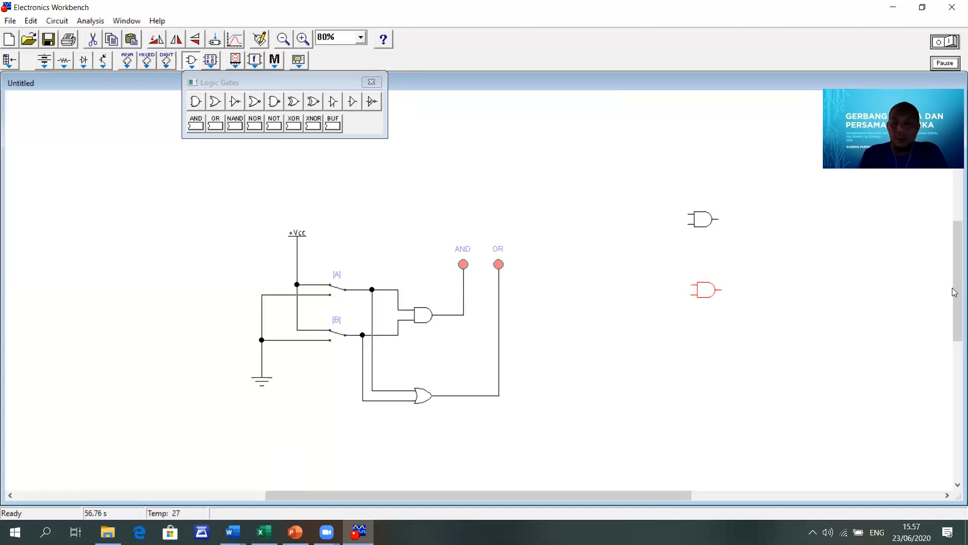
drag(953, 316, 766, 262)
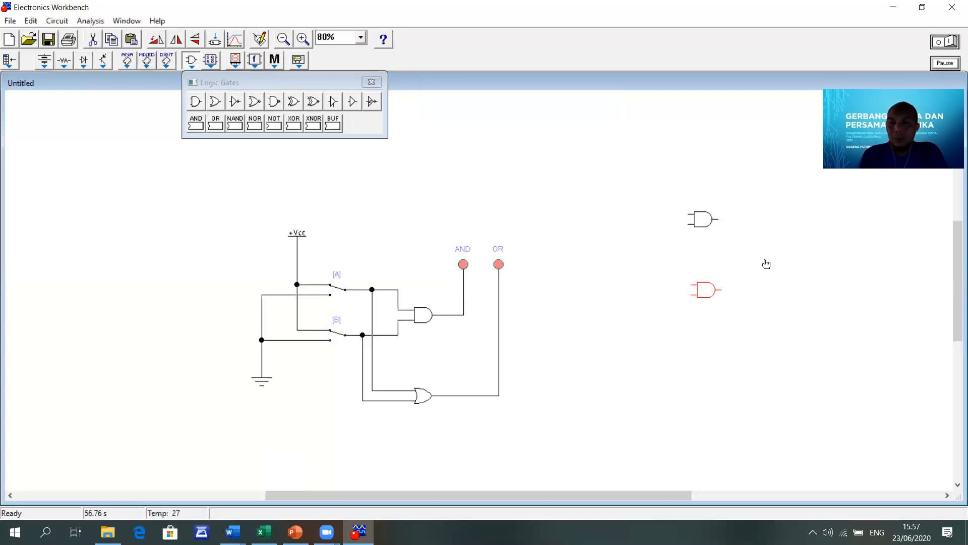
click(940, 268)
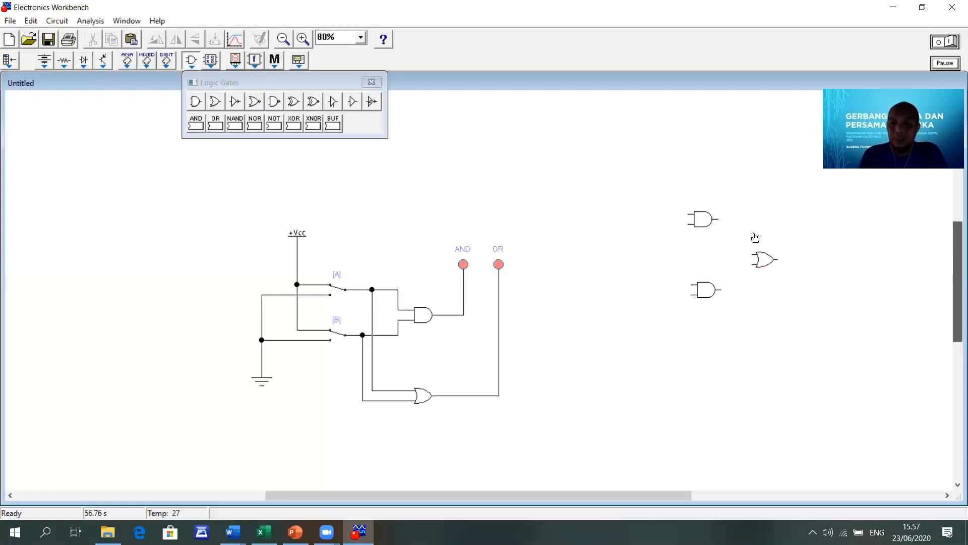
Wire the outputs of the two new AND gates to the upper and lower inputs of the new OR gate.
scroll(753, 227, down, 1)
drag(719, 190, 752, 225)
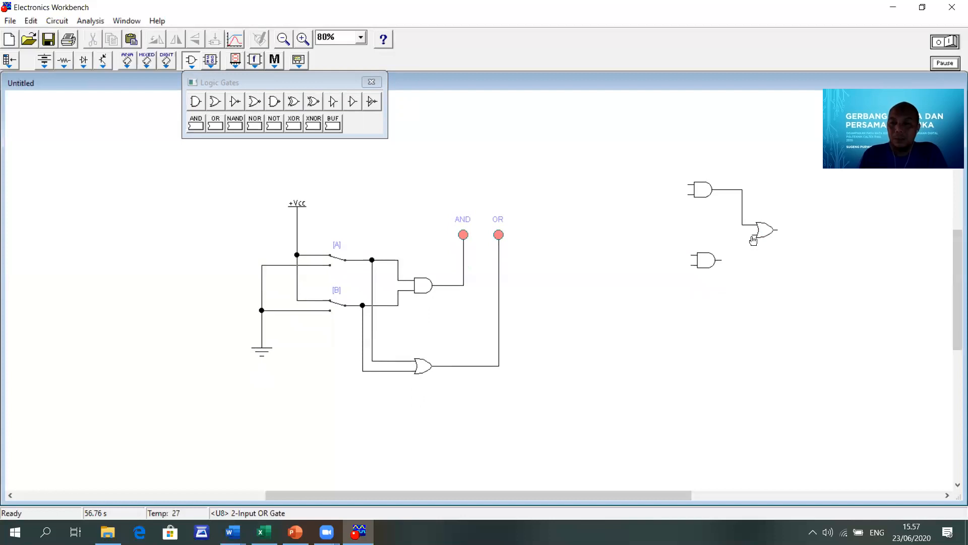
drag(721, 260, 775, 237)
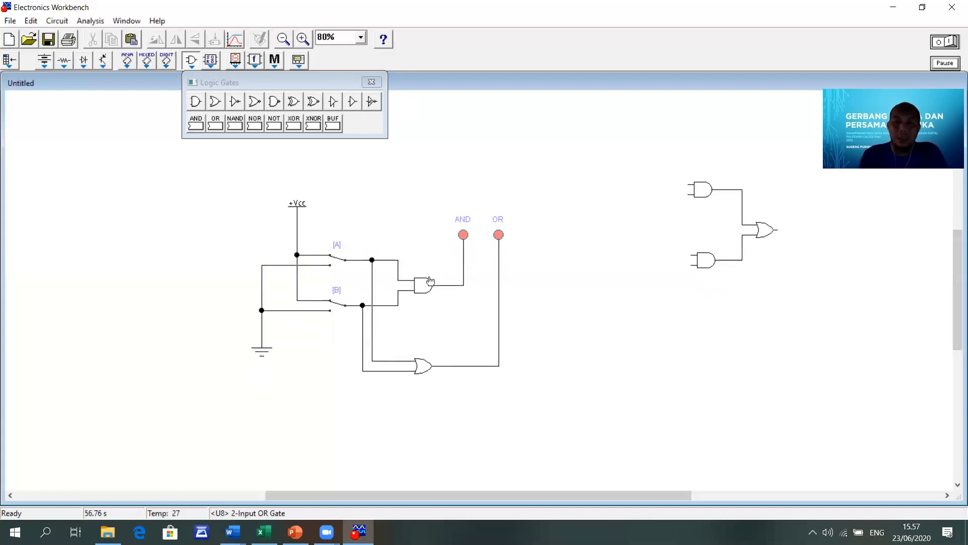
Place an indicator probe beyond the new OR gate, rotate it so its terminal points down, and wire it to the gate's output.
click(242, 59)
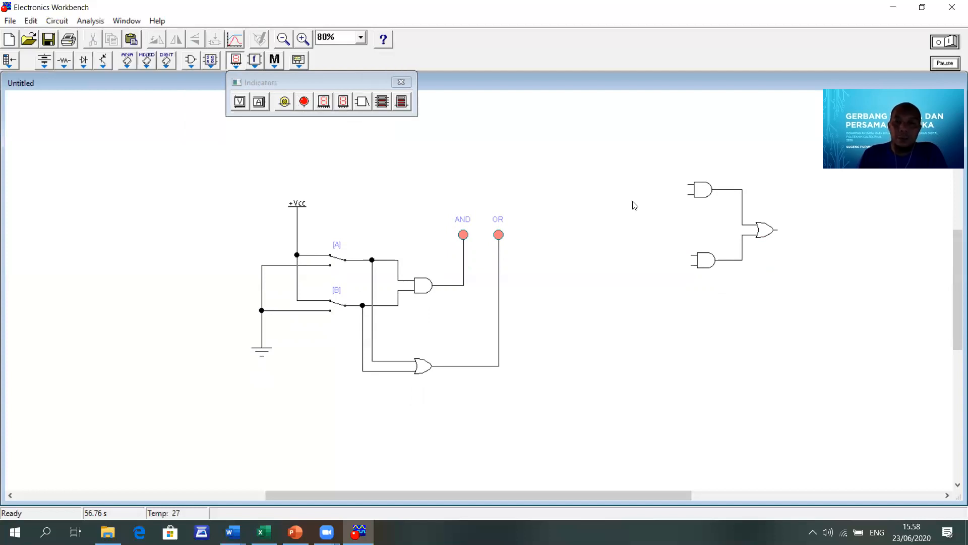
drag(304, 101, 807, 210)
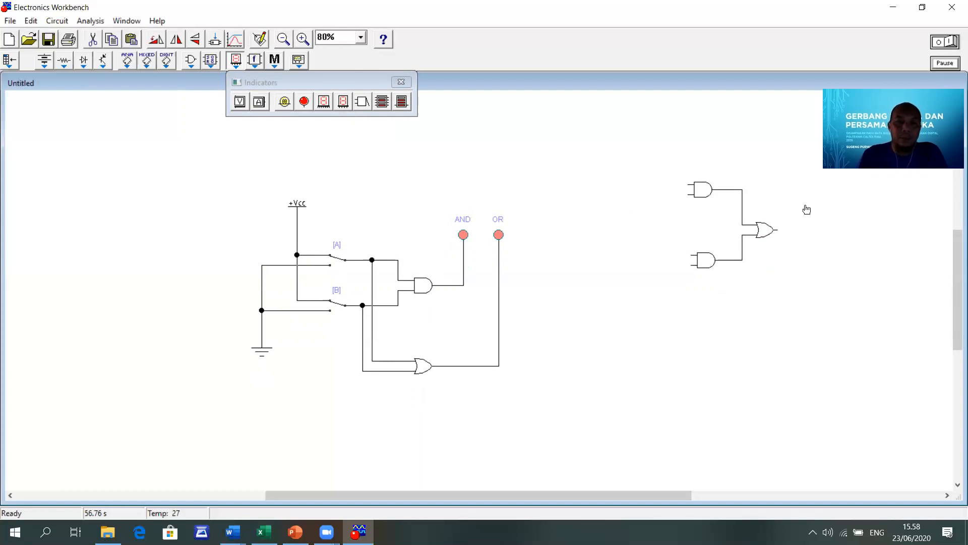
click(162, 43)
click(159, 40)
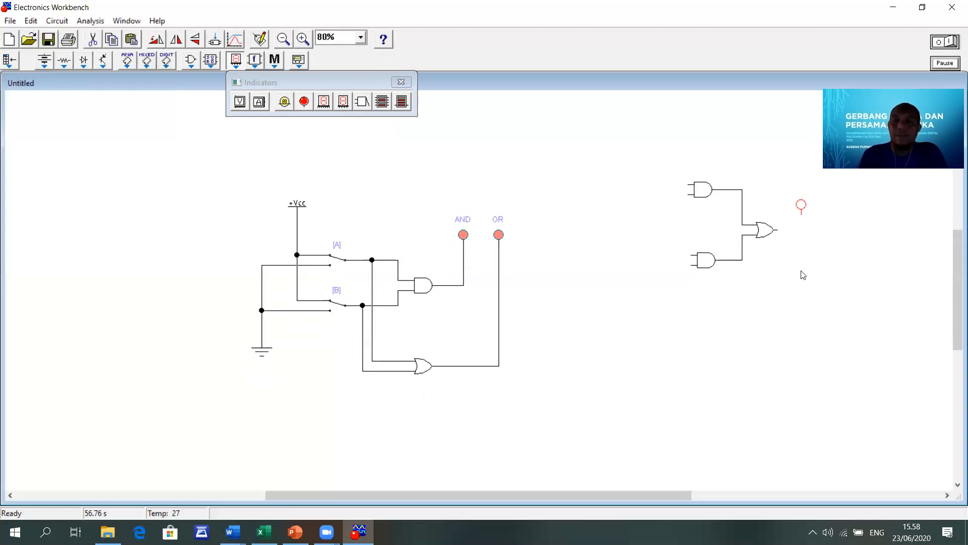
drag(777, 230, 801, 214)
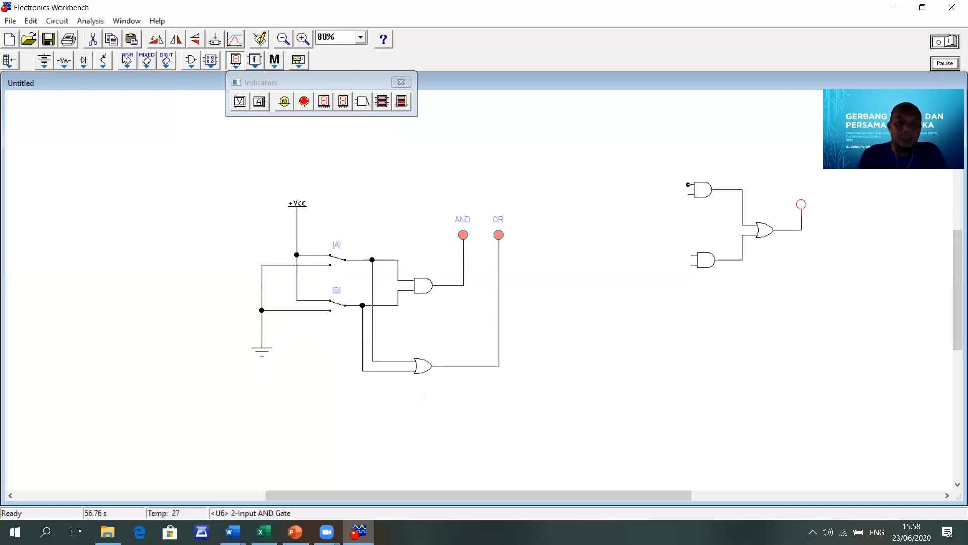
Place a ground symbol below and a +Vcc source above the open area before the new AND gates' inputs.
click(48, 65)
drag(795, 445, 750, 421)
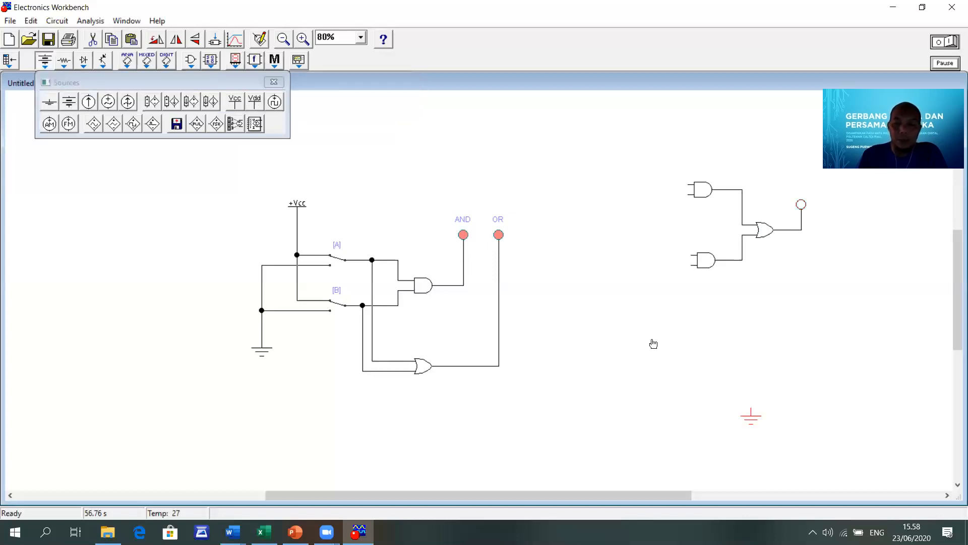
key(Delete)
key(ctrl+z)
click(691, 266)
drag(691, 265, 610, 325)
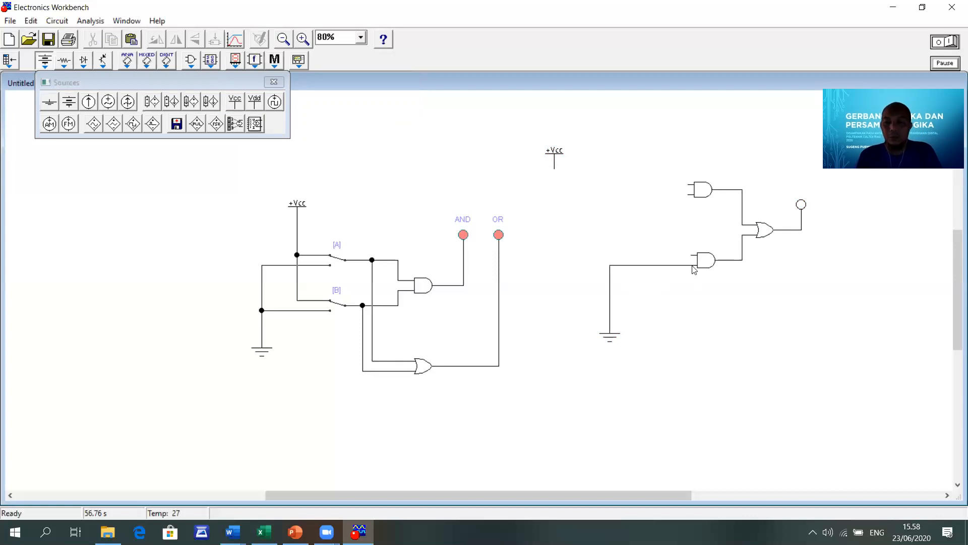
drag(693, 266, 684, 309)
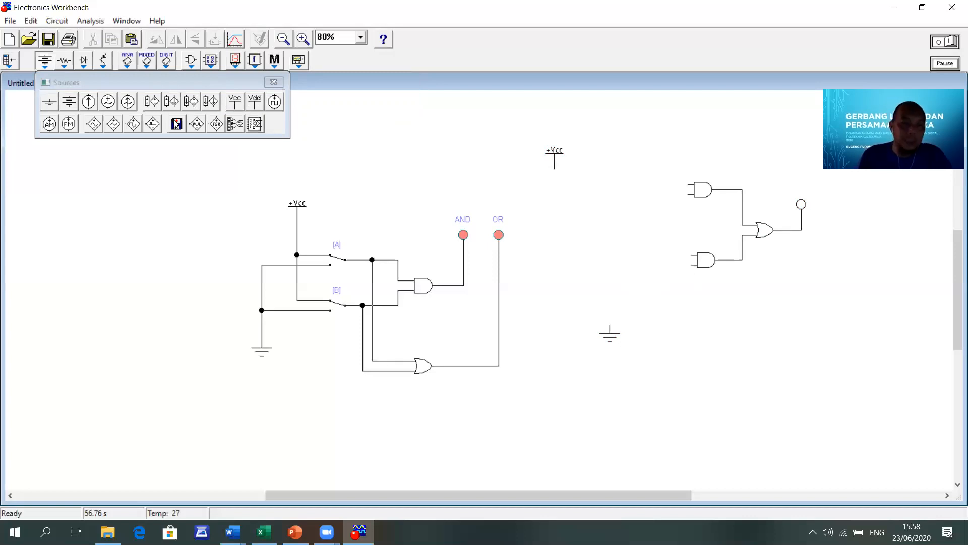
Place two switches, one before each new AND gate, and rotate them so their paired contacts face away from the gates.
click(64, 61)
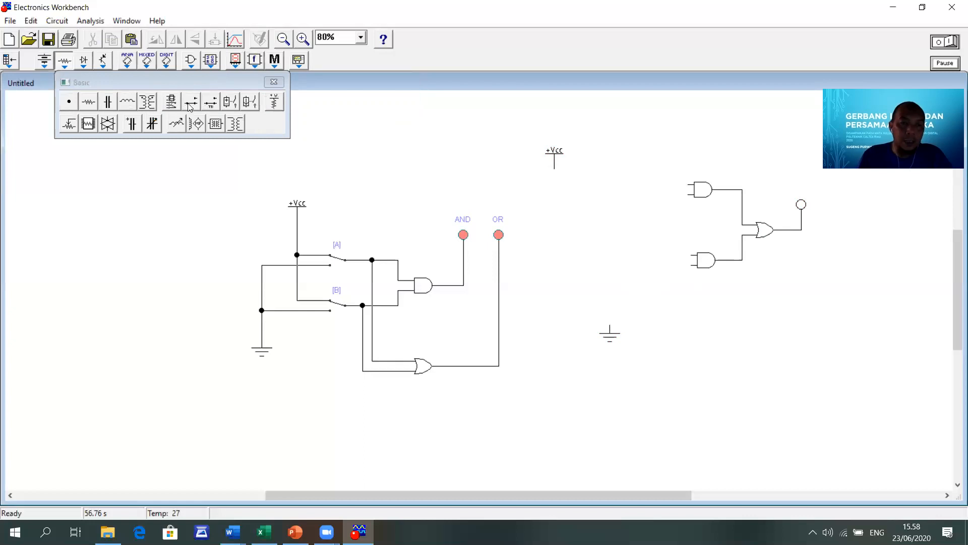
drag(706, 246, 625, 207)
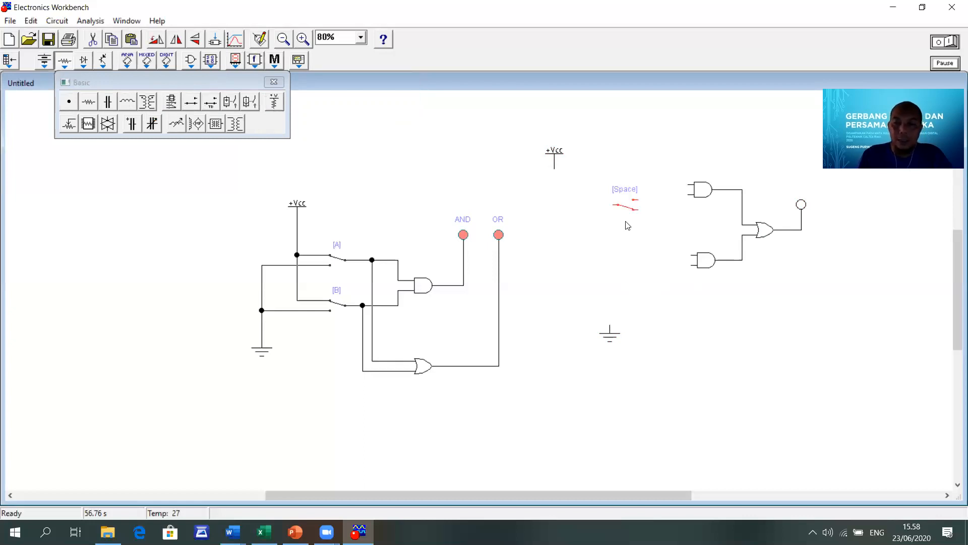
key(ctrl+c)
key(ctrl+v)
key(Delete)
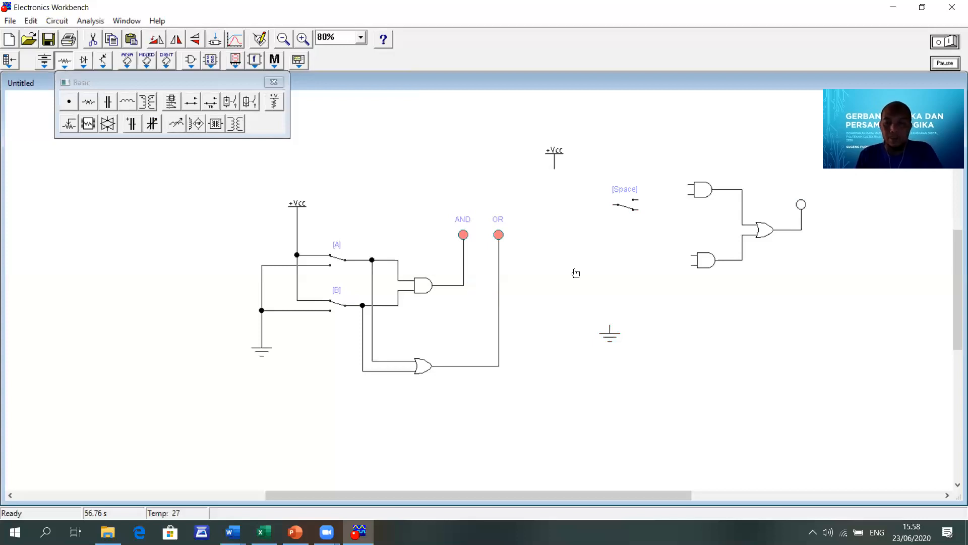
drag(600, 192, 655, 298)
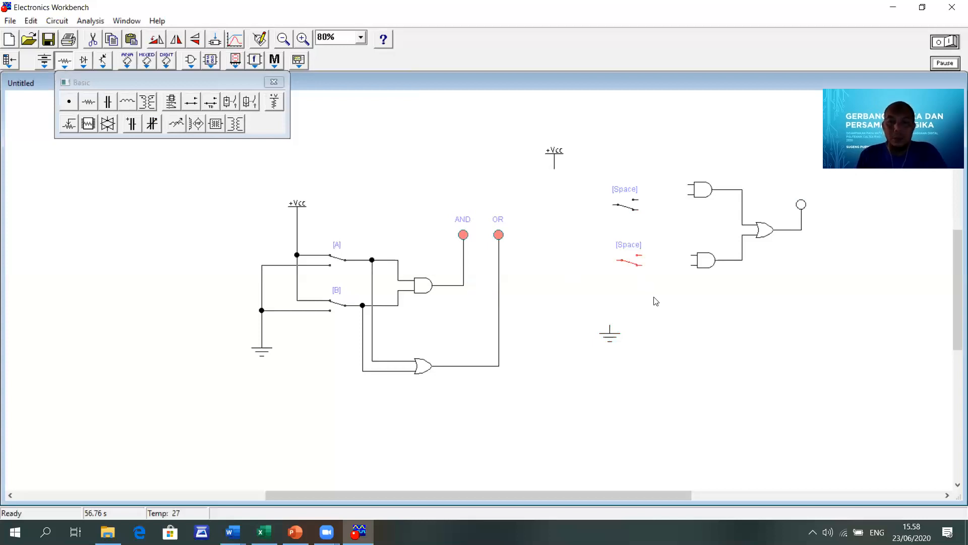
click(157, 43)
click(157, 43)
drag(630, 210, 633, 192)
Assign key C to the upper new switch and key D to the lower one.
double_click(632, 192)
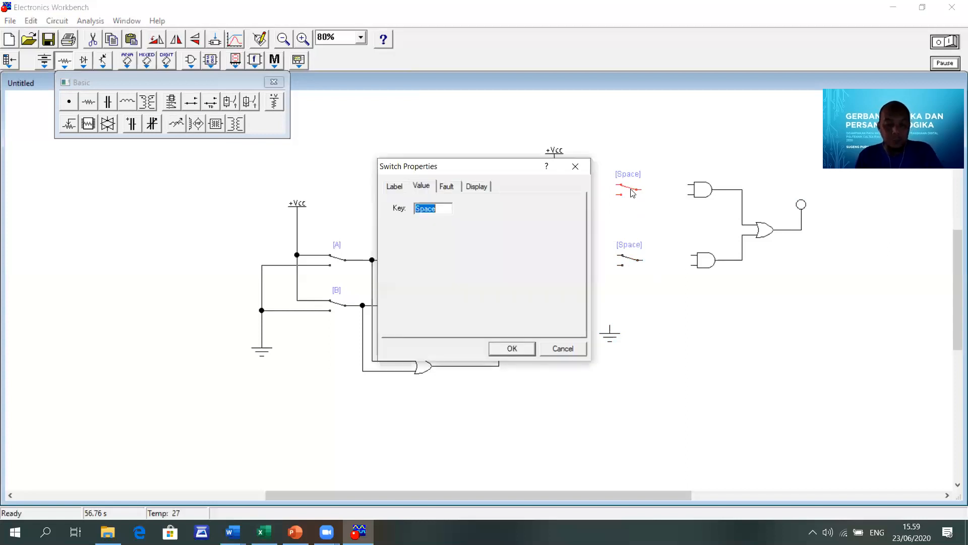
text(C)
click(525, 348)
double_click(621, 263)
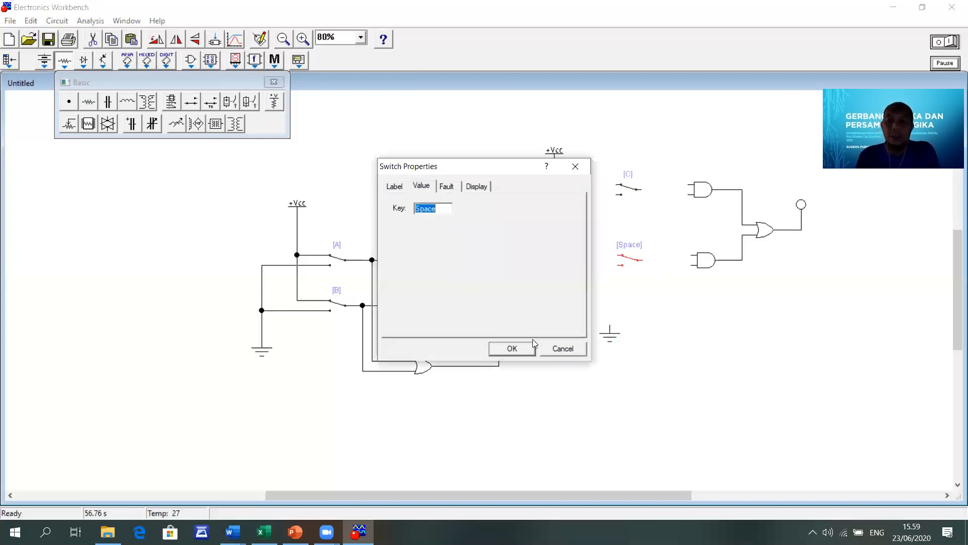
text(d)
key(Return)
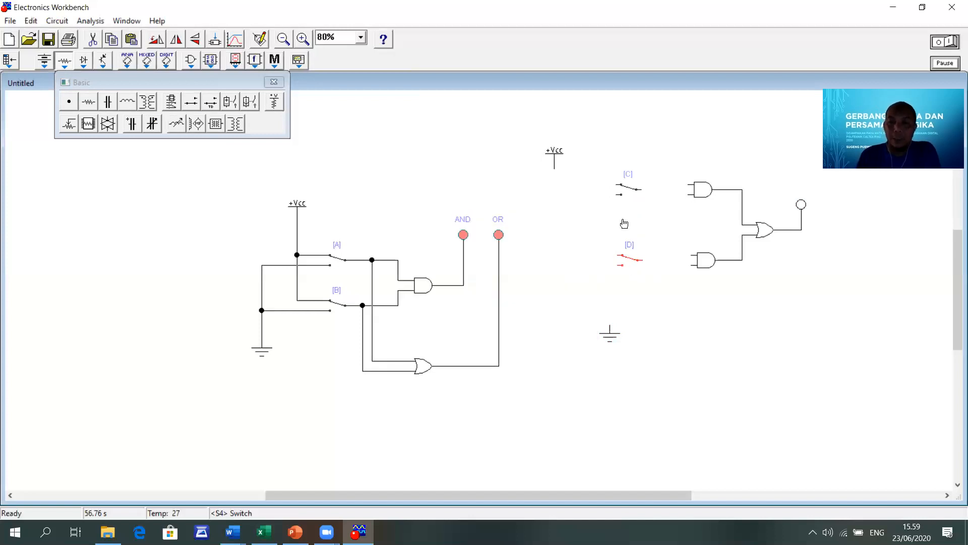
Move switches C and D up, close together, leaving room for another switch beneath them.
key(Delete)
drag(620, 200, 631, 220)
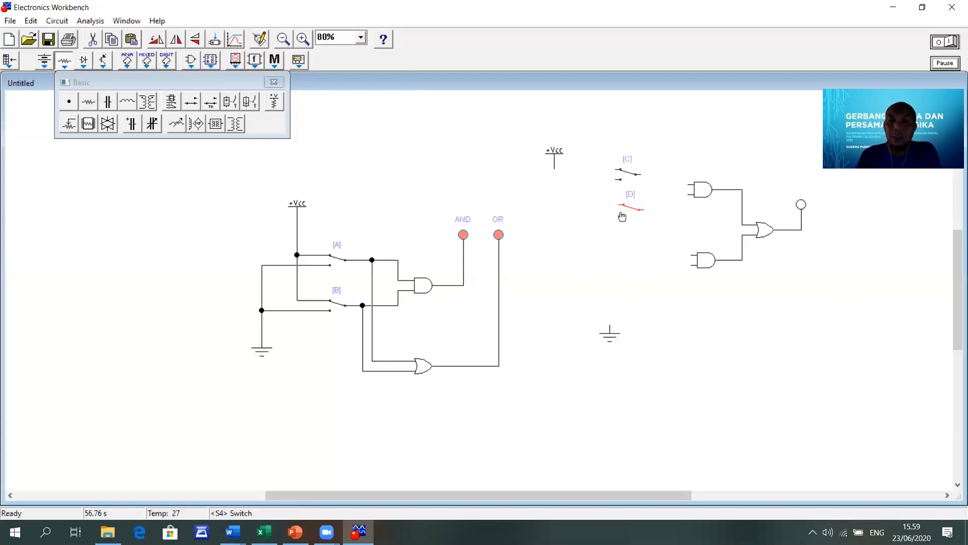
key(Delete)
key(ctrl+z)
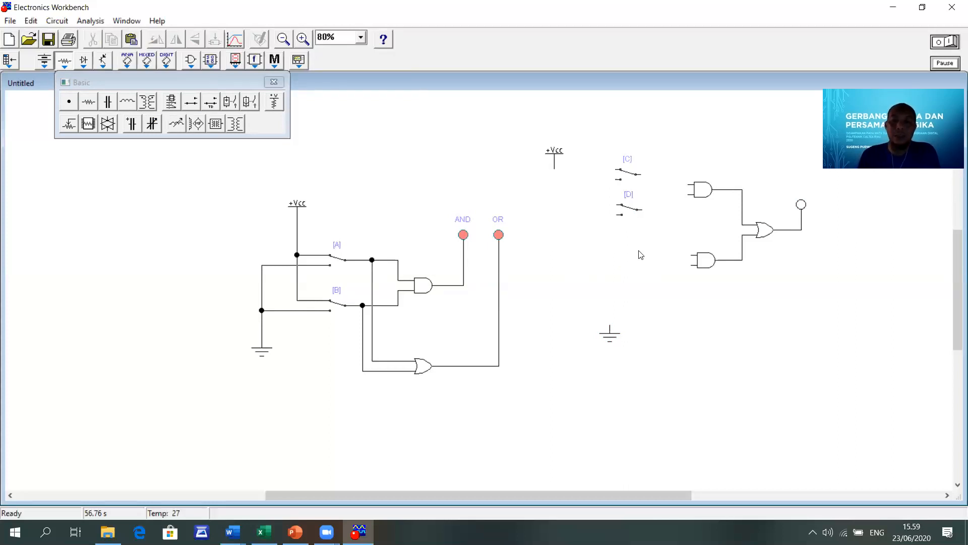
Duplicate switch D, place the copy directly below it, and assign it key E.
drag(662, 214, 660, 211)
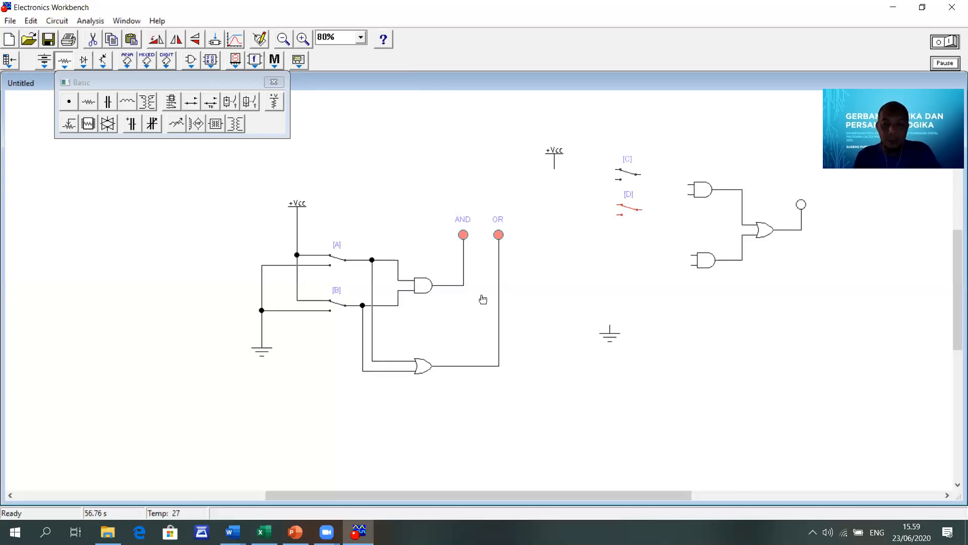
click(644, 245)
key(ctrl+v)
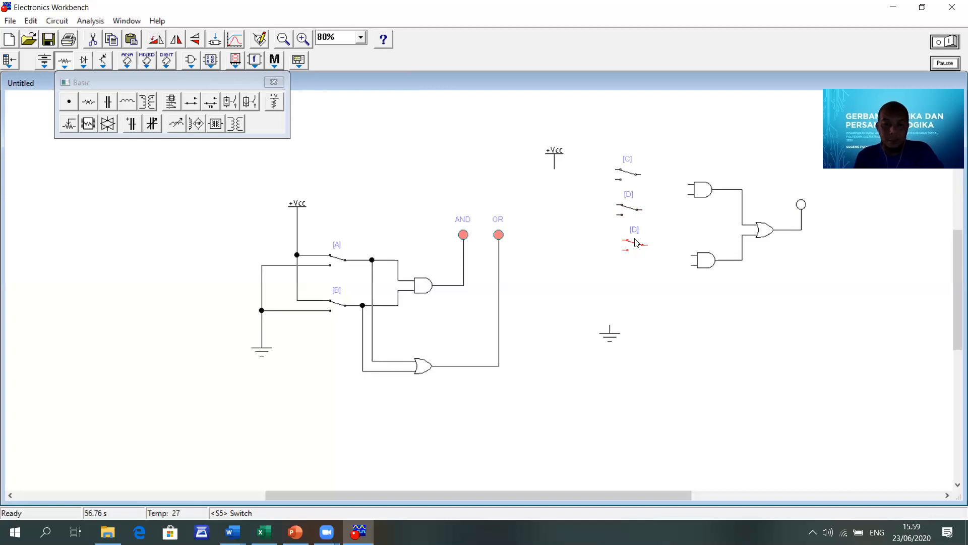
double_click(623, 249)
text(e)
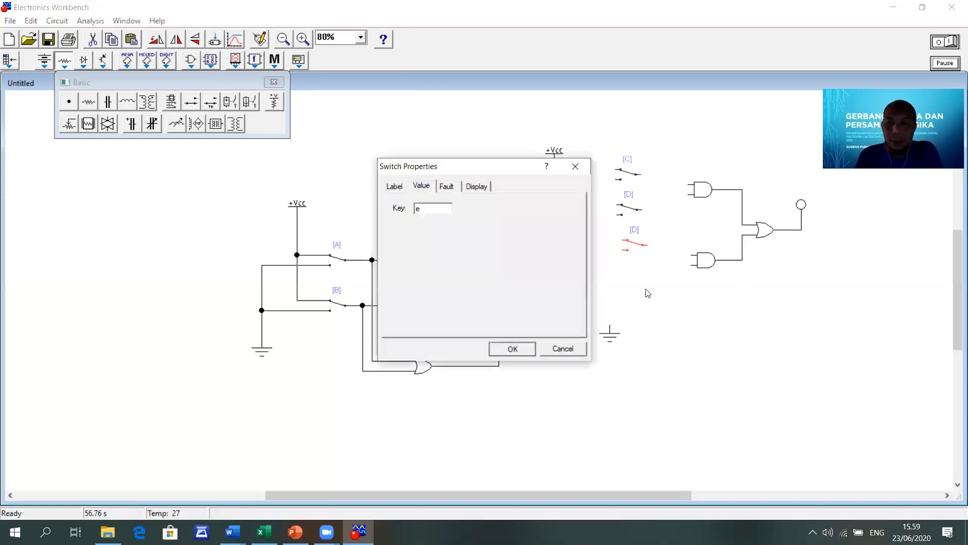
key(Return)
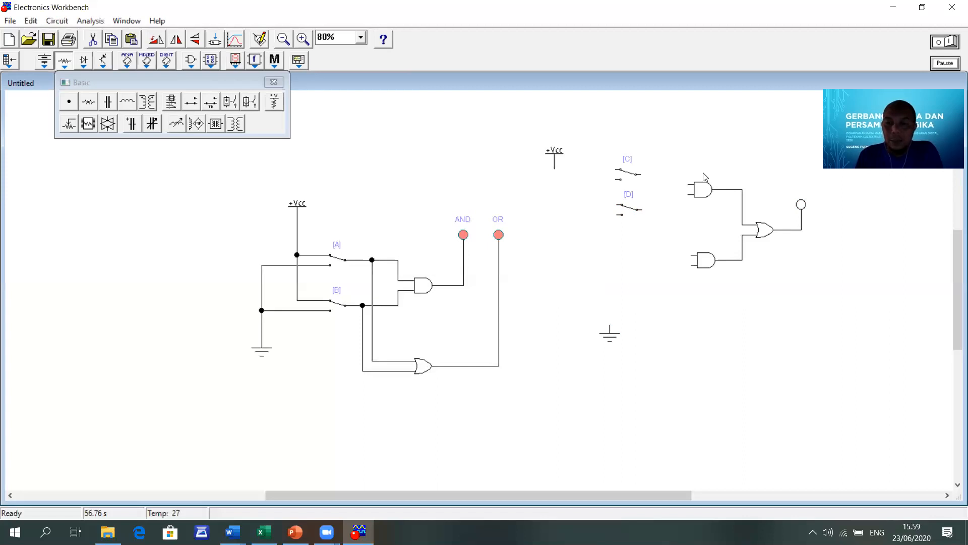
Wire switches C and D to the upper AND gate's inputs, and switches D and E to the lower AND gate's inputs.
click(688, 185)
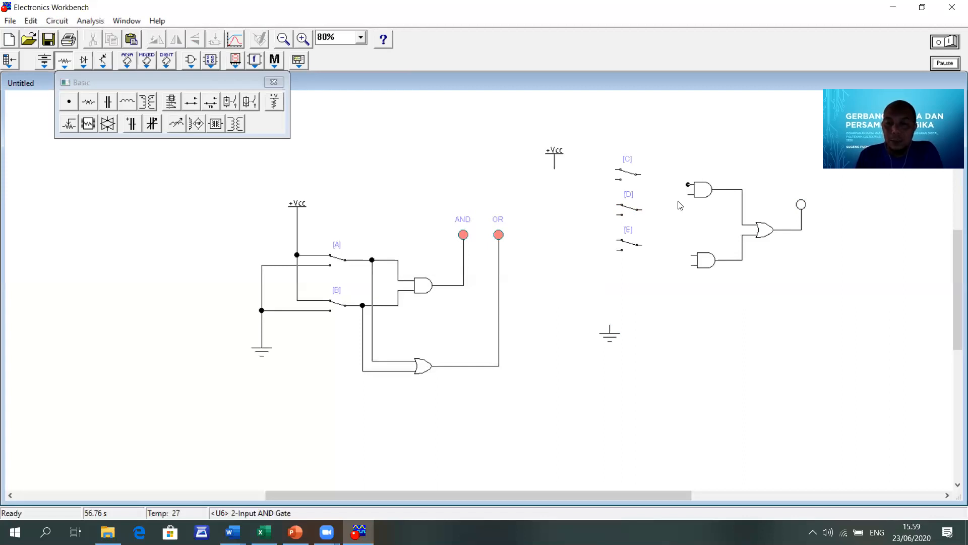
drag(641, 174, 687, 185)
drag(641, 210, 688, 195)
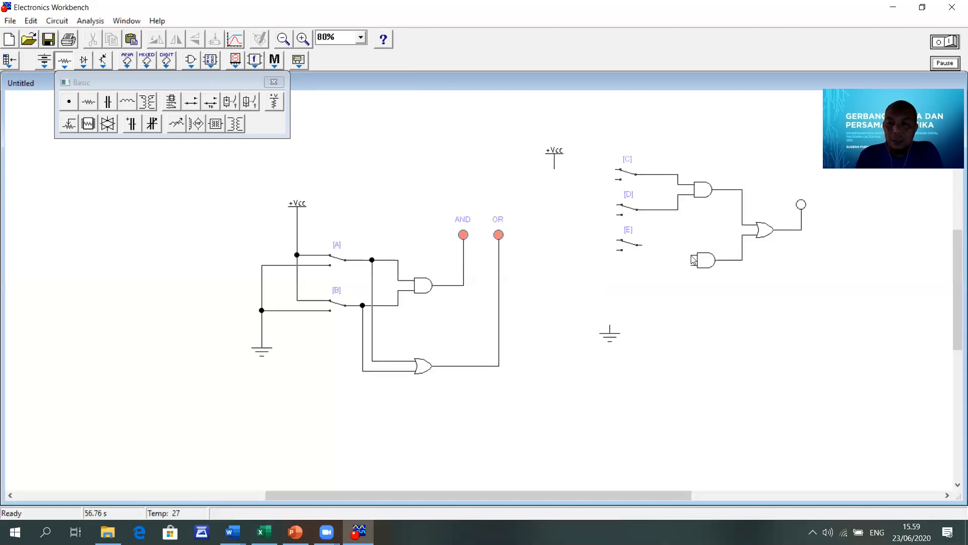
drag(691, 255, 677, 209)
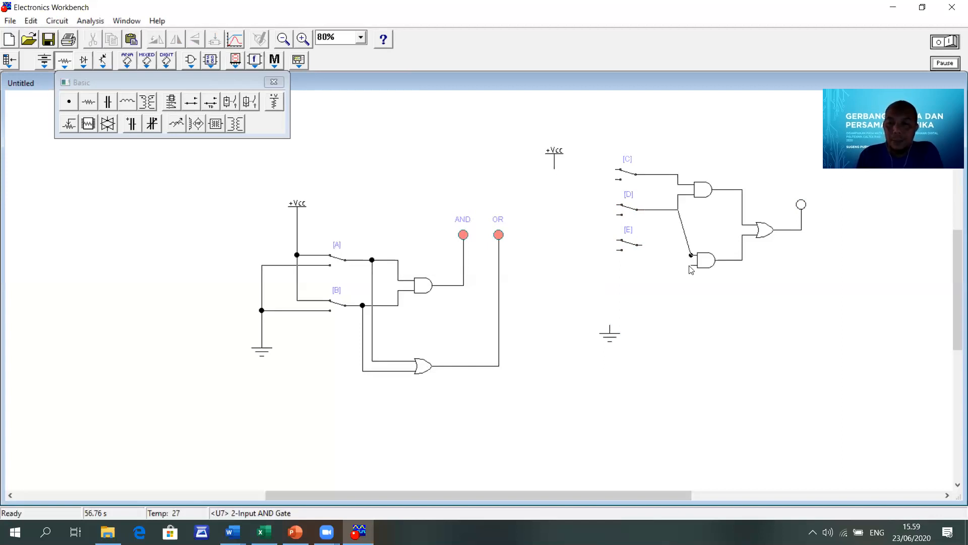
drag(690, 265, 642, 245)
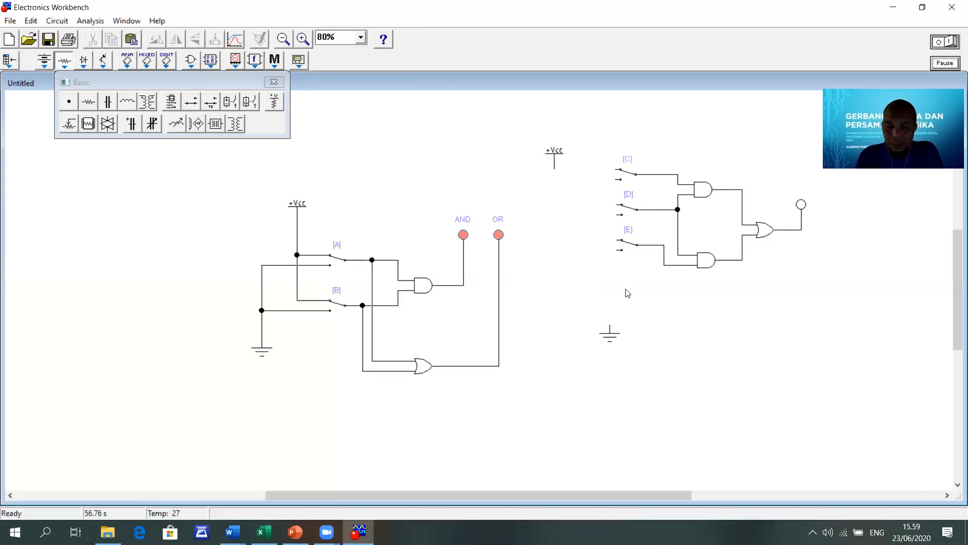
Wire the lower contacts of switches E, D and C to the new ground, raising switch C slightly.
drag(610, 329, 605, 329)
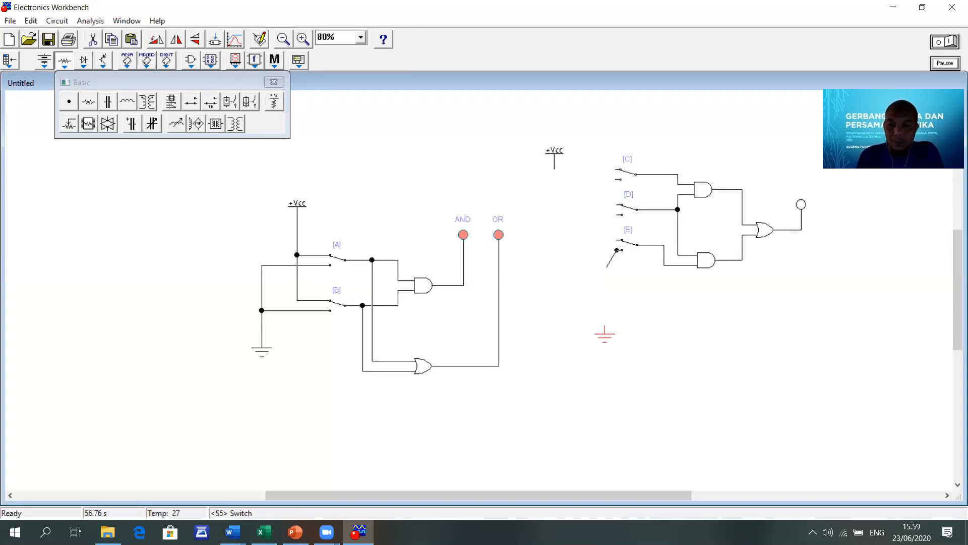
drag(607, 267, 605, 327)
drag(617, 215, 602, 248)
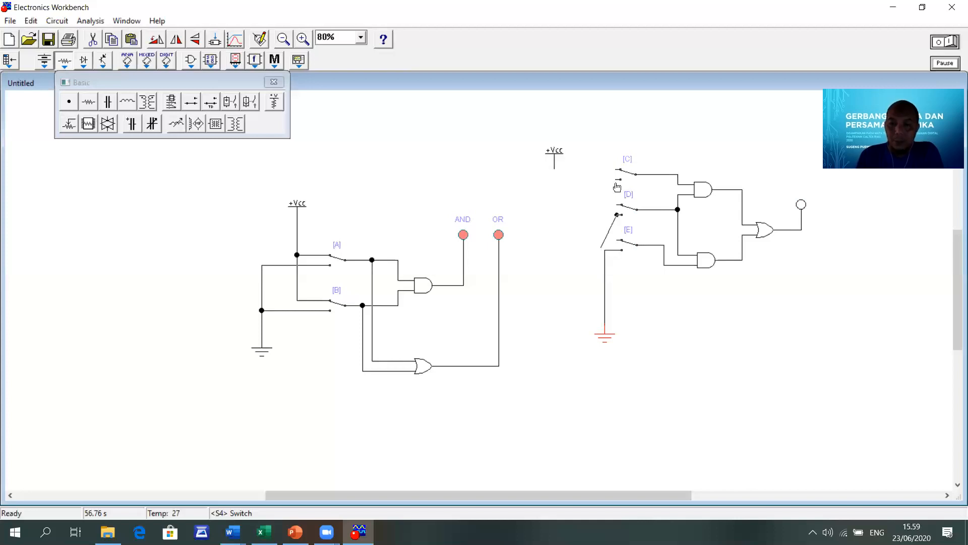
mouse_move(619, 180)
mouse_down()
mouse_move(615, 195)
mouse_move(625, 170)
mouse_move(616, 176)
mouse_move(617, 167)
mouse_up()
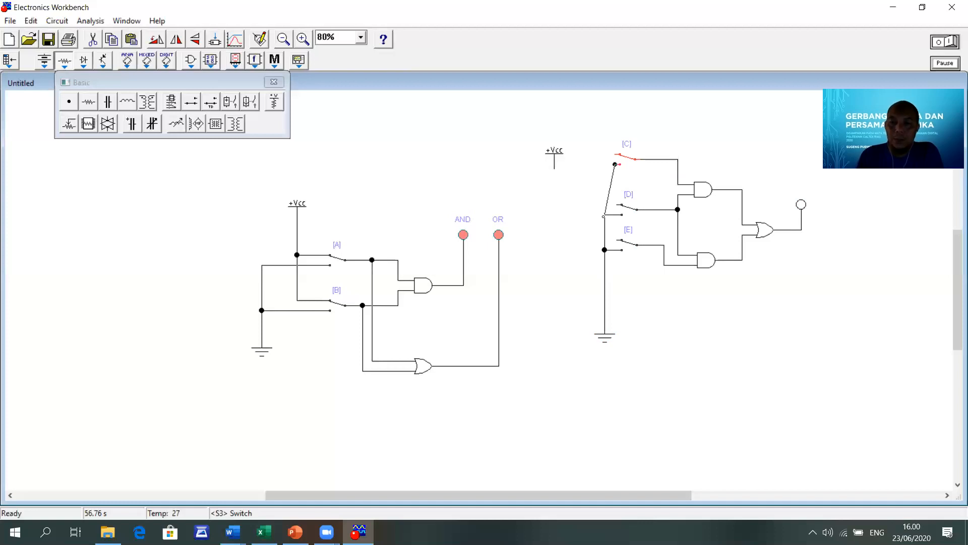
Raise the new +Vcc source above switch C and wire it to the upper contacts of switches C, D and E.
drag(553, 153, 564, 114)
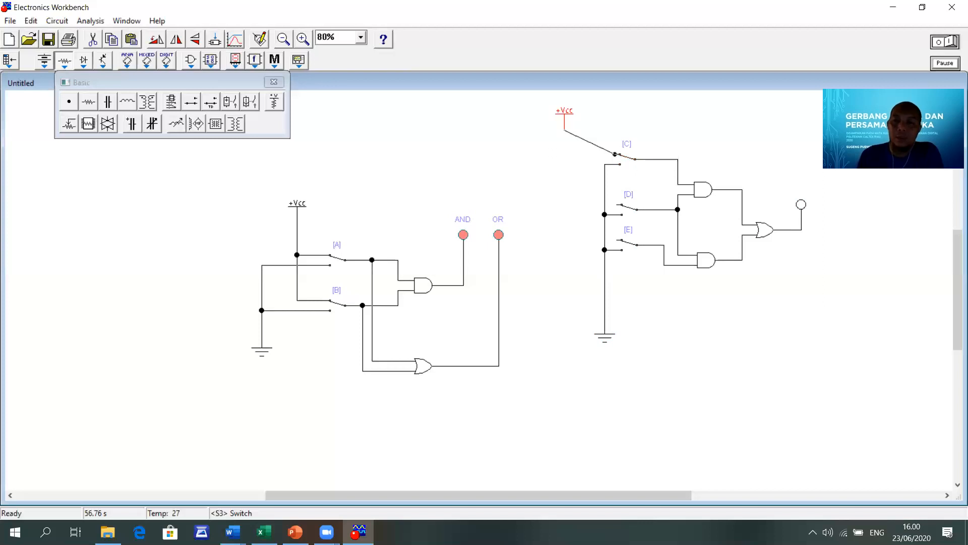
drag(565, 130, 564, 129)
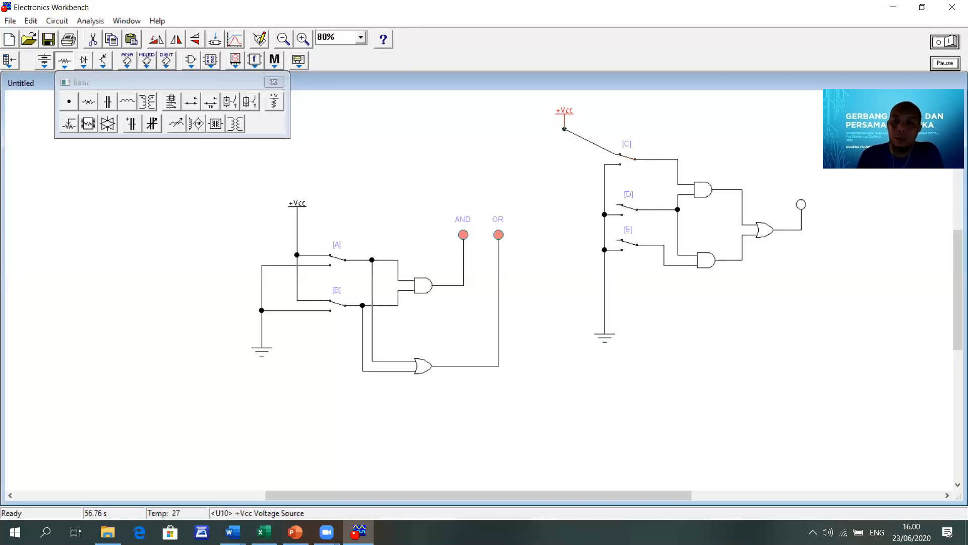
drag(620, 206, 564, 154)
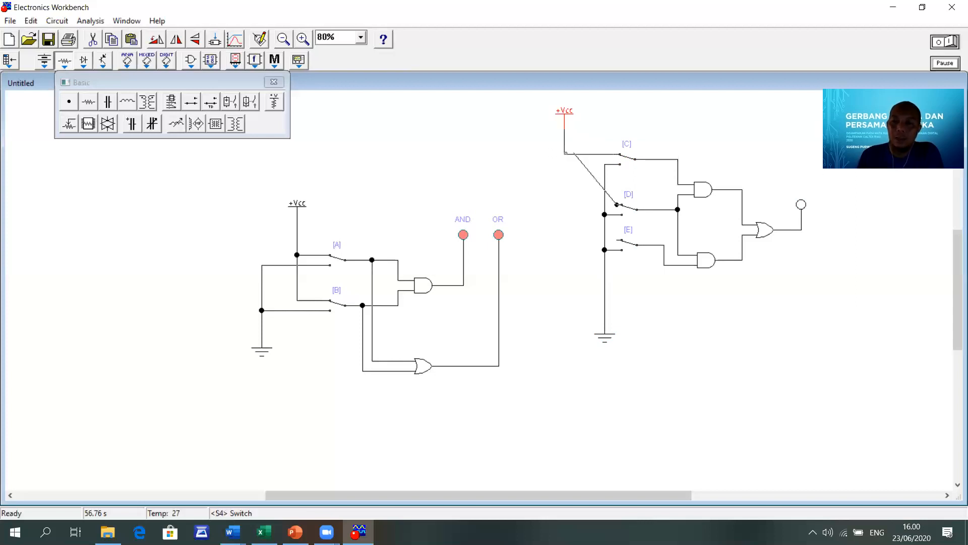
drag(618, 241, 564, 206)
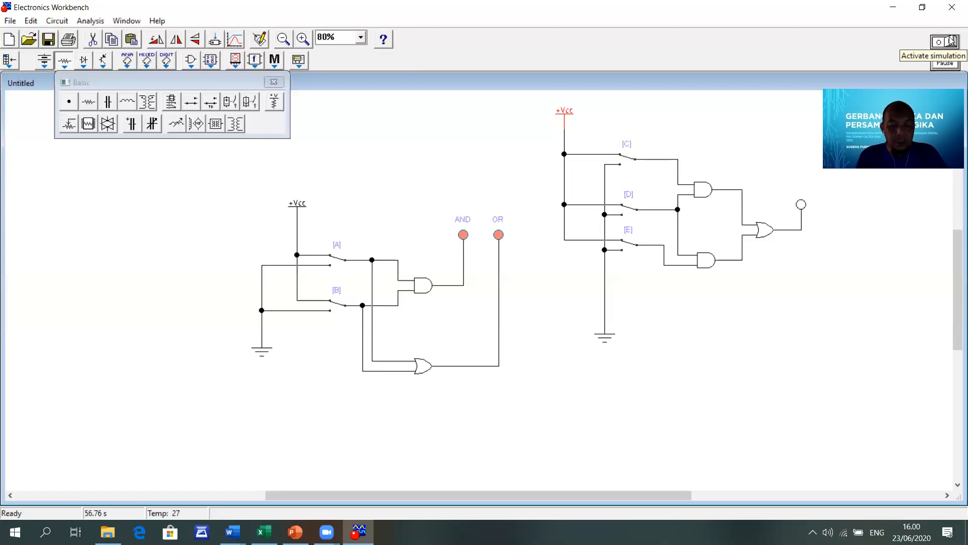
Run the simulation, throw switches D and E to ground, and return switch D to +Vcc while checking the new probe.
key(d)
key(e)
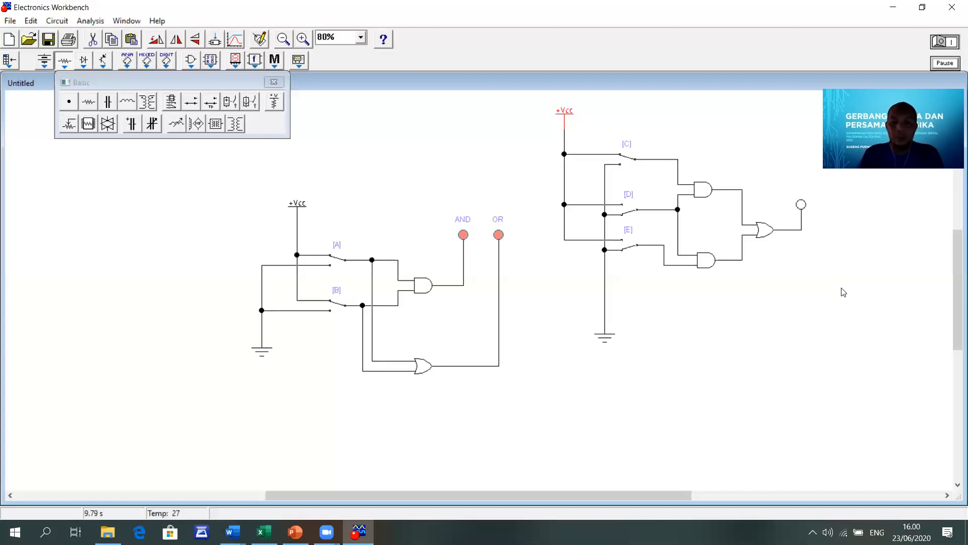
key(d)
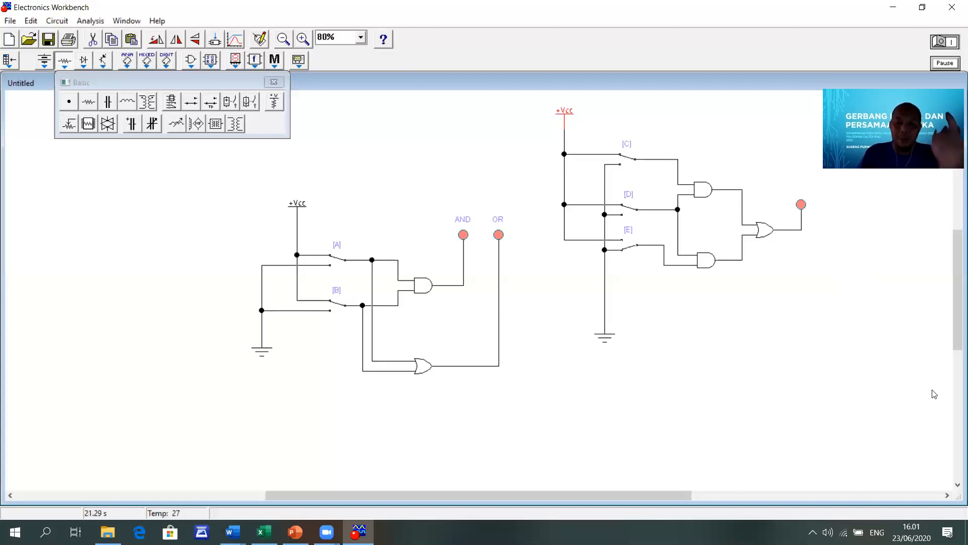
Return switch E to +Vcc and throw switch C to ground in the running simulation, dismissing the download manager's message.
key(e)
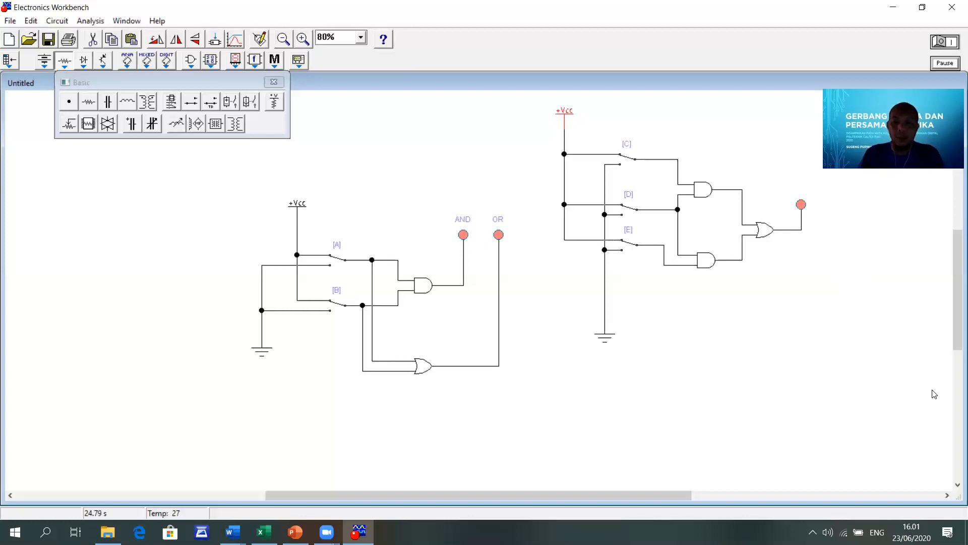
key(c)
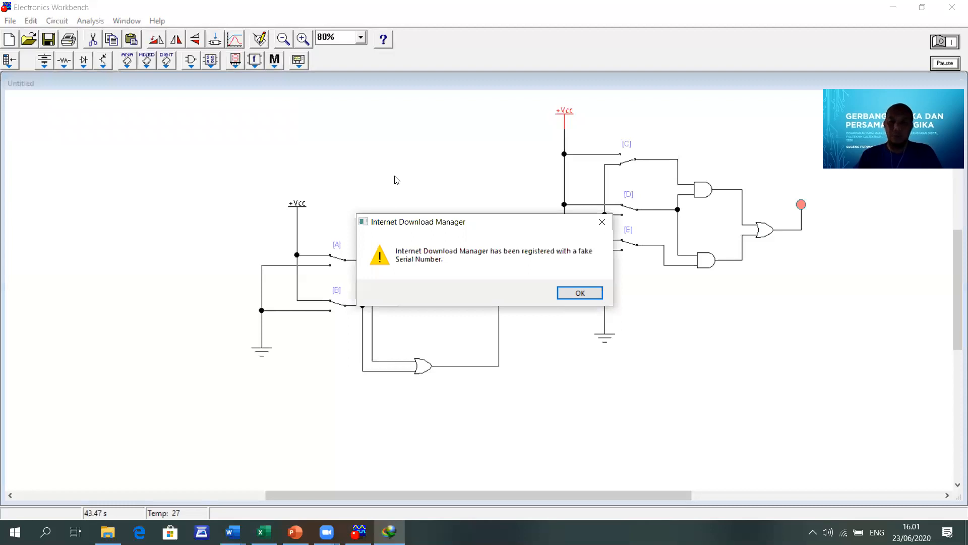
key(Return)
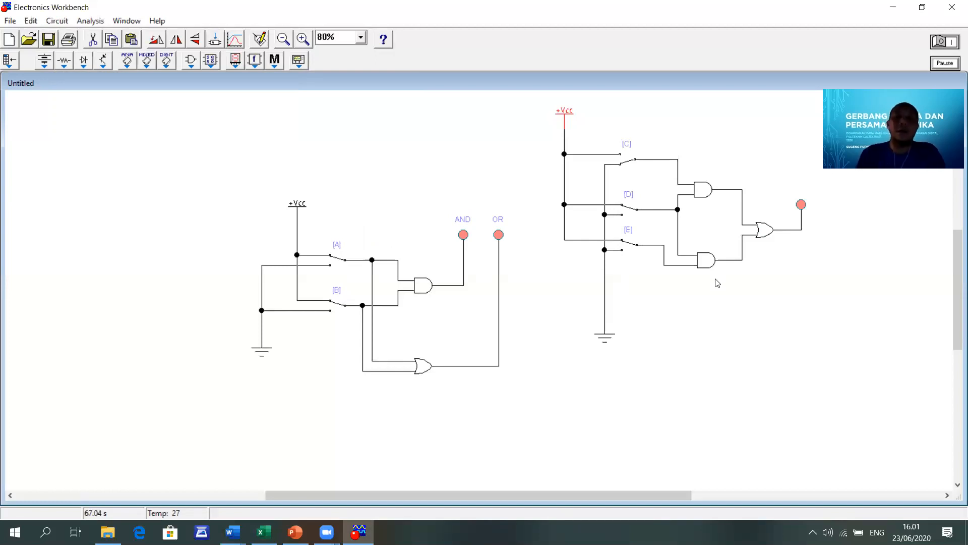
Label the upper AND gate of the combined circuit 1 and the lower AND gate 2.
click(705, 191)
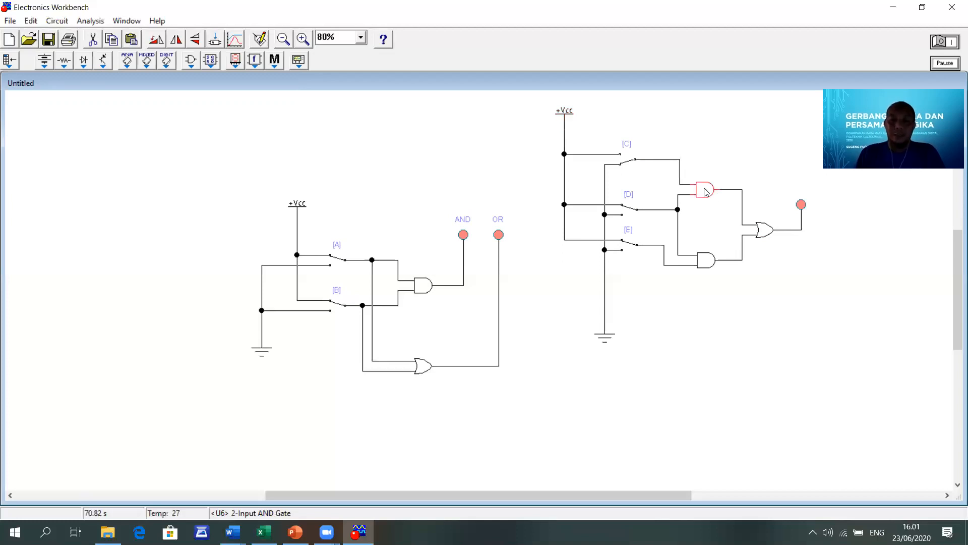
double_click(706, 192)
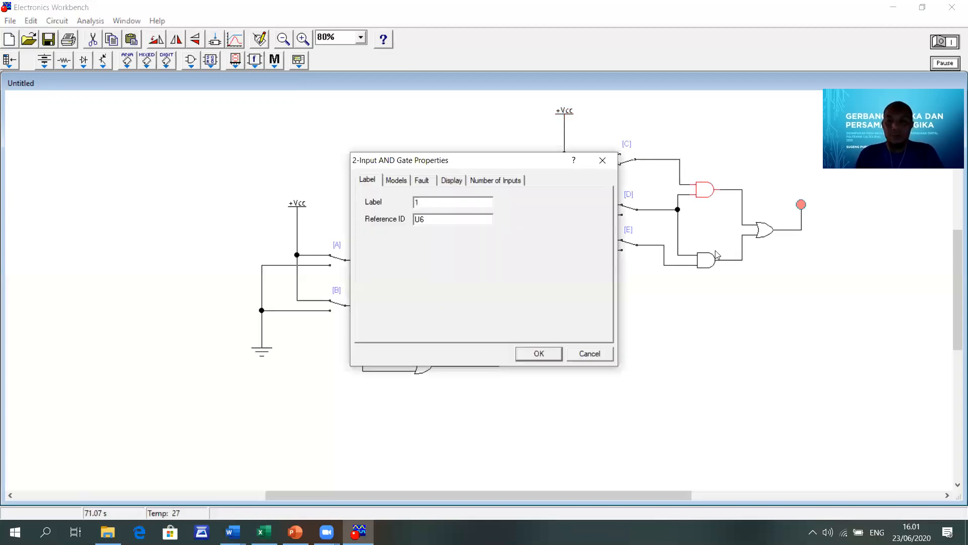
click(576, 351)
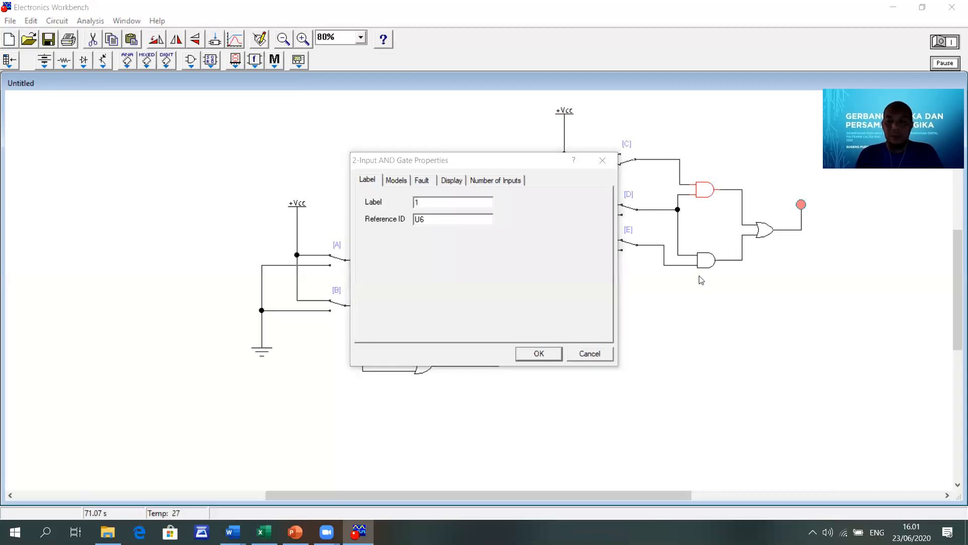
double_click(708, 266)
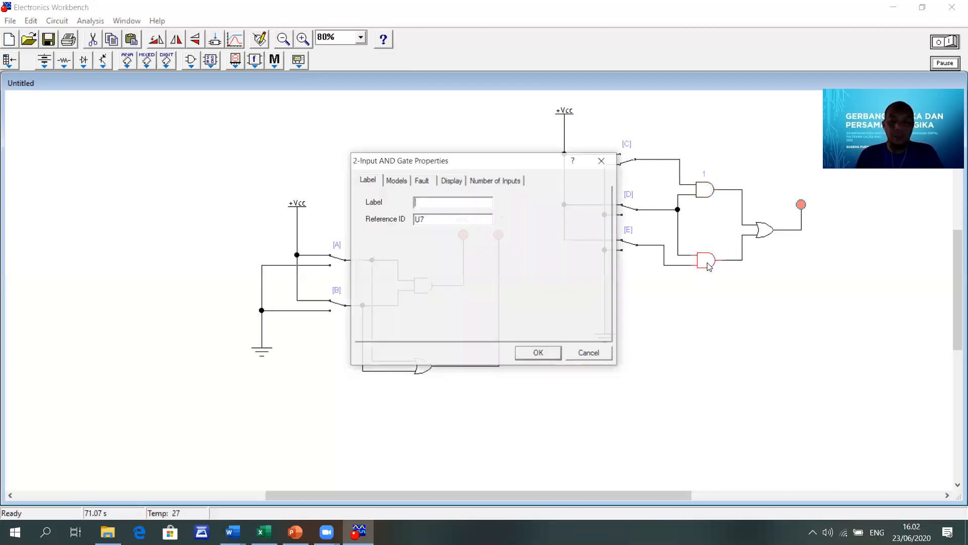
text(2)
click(546, 349)
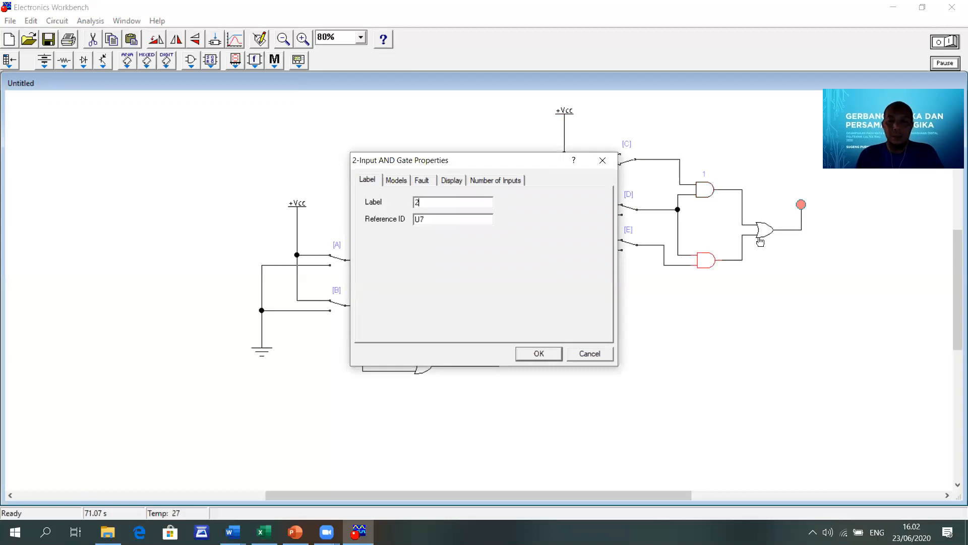
Label the OR gate of the combined circuit 3 and give its red output probe the label 3.
double_click(769, 232)
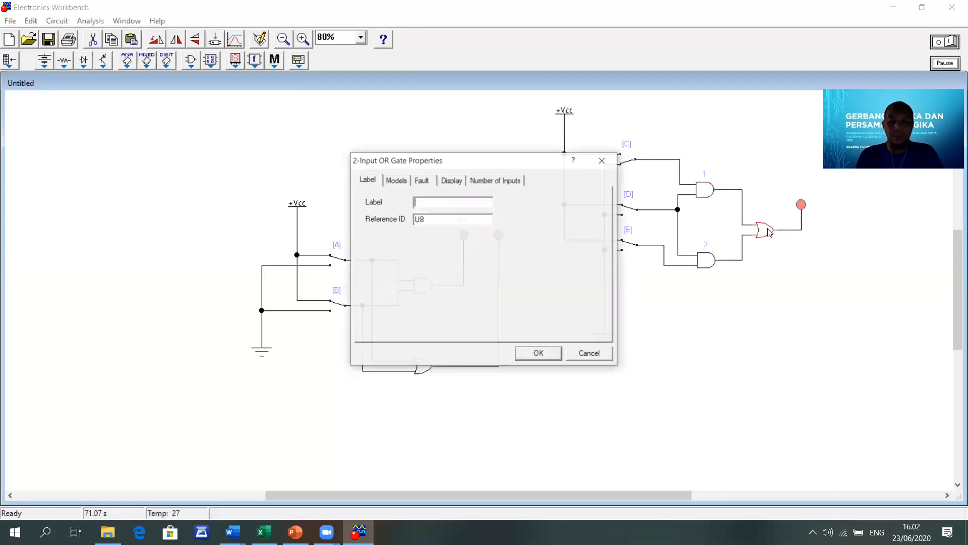
text(3)
click(537, 354)
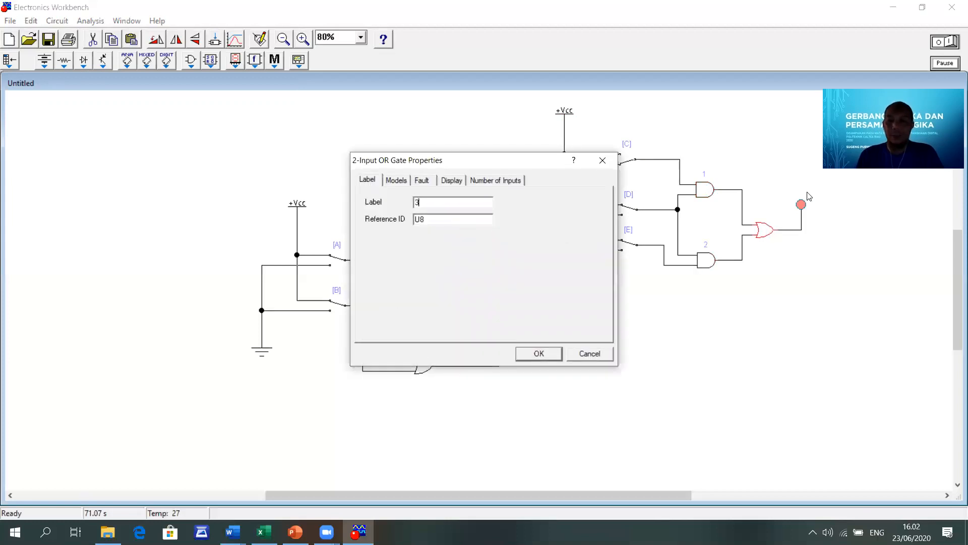
double_click(802, 204)
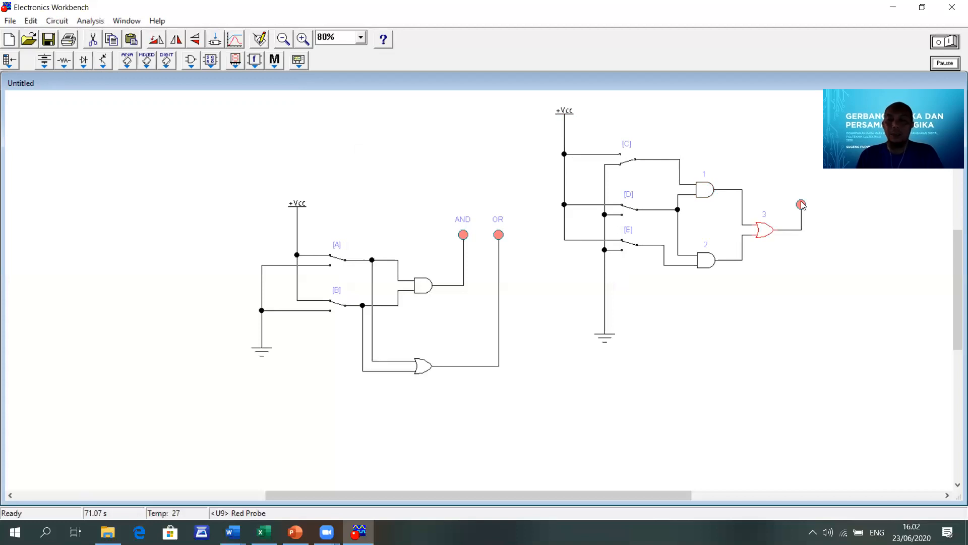
text(3)
key(Return)
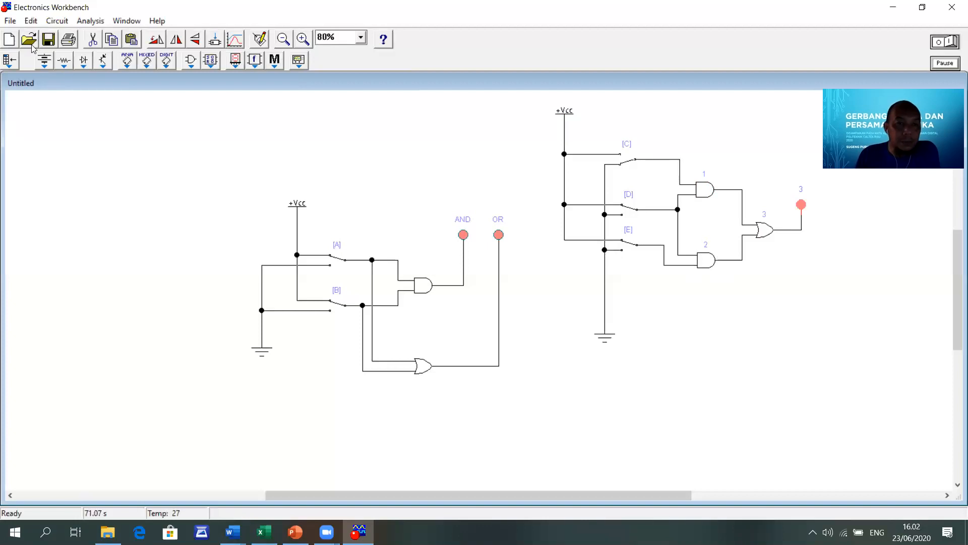
click(36, 24)
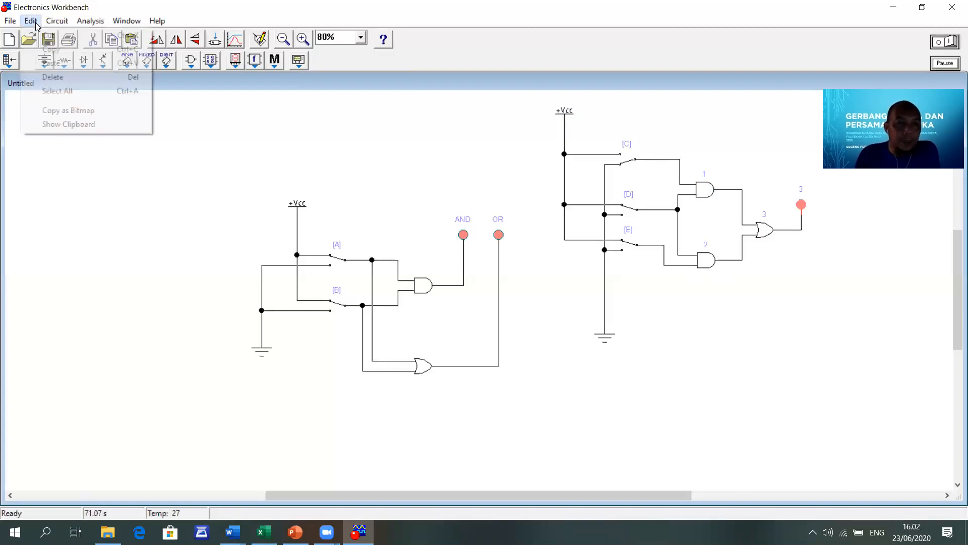
mouse_move(16, 21)
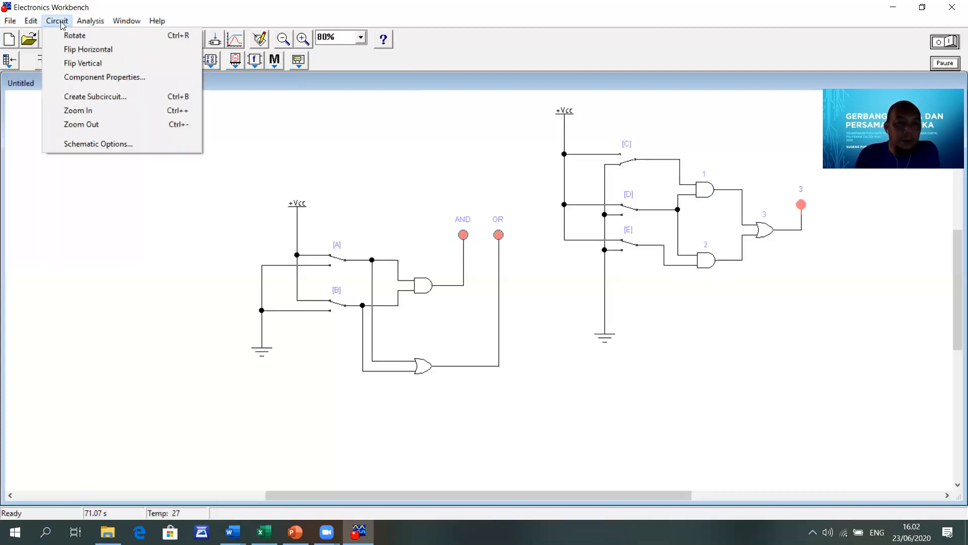
mouse_move(157, 20)
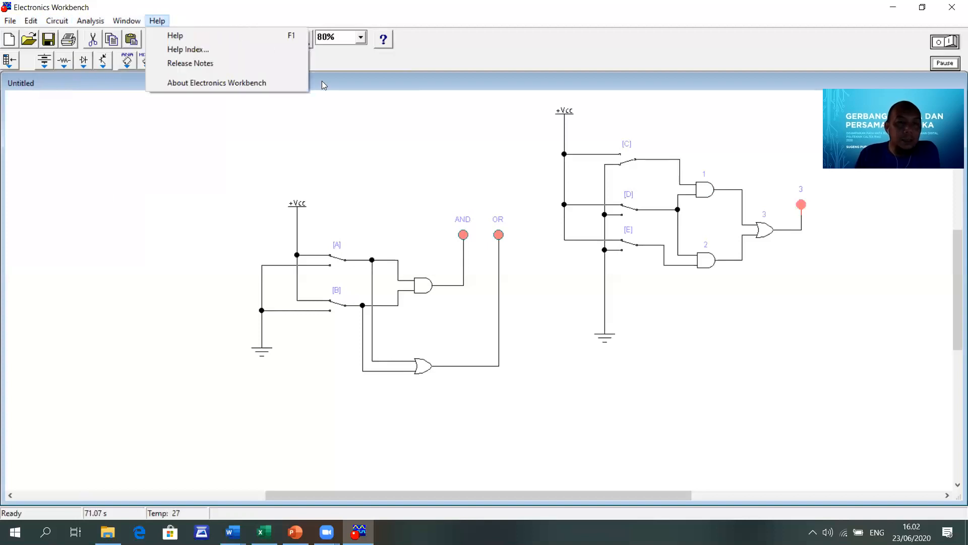
click(389, 76)
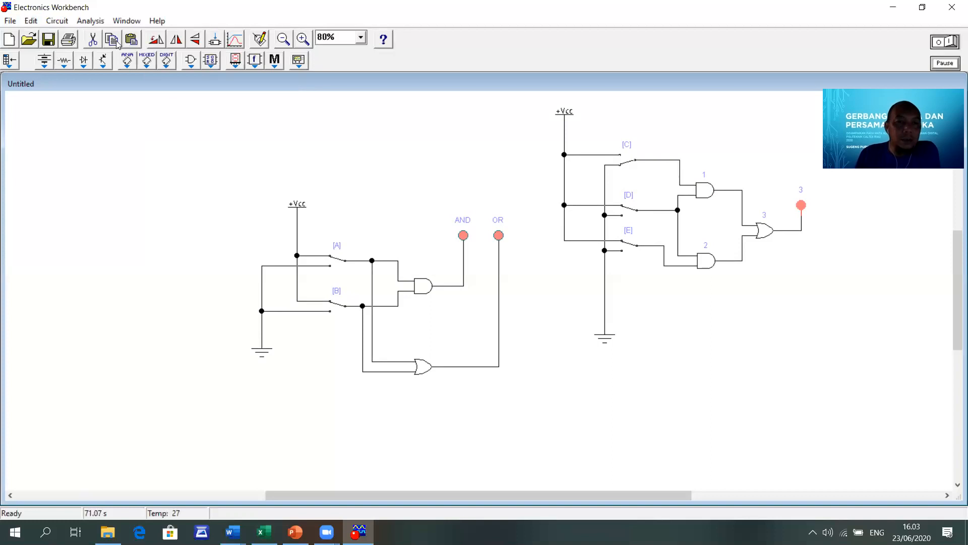
click(260, 43)
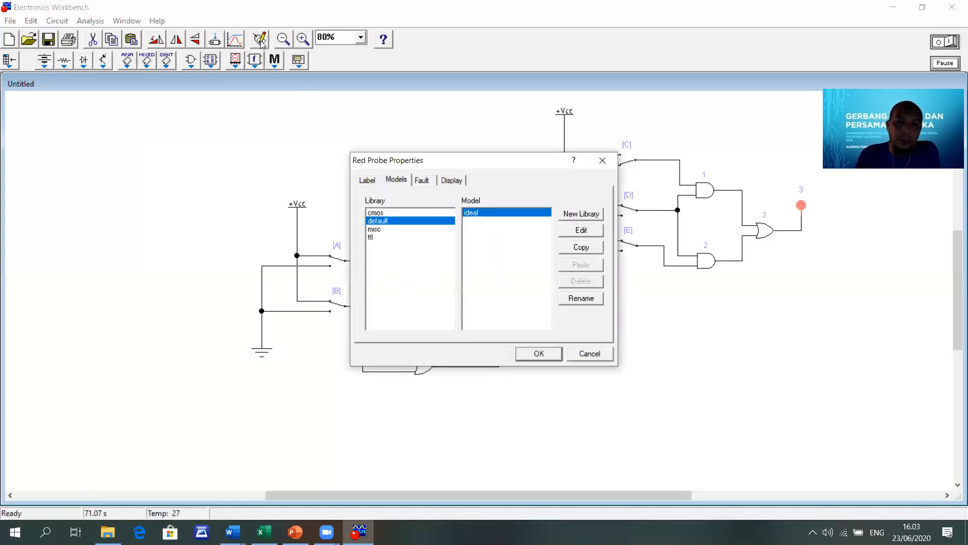
click(602, 160)
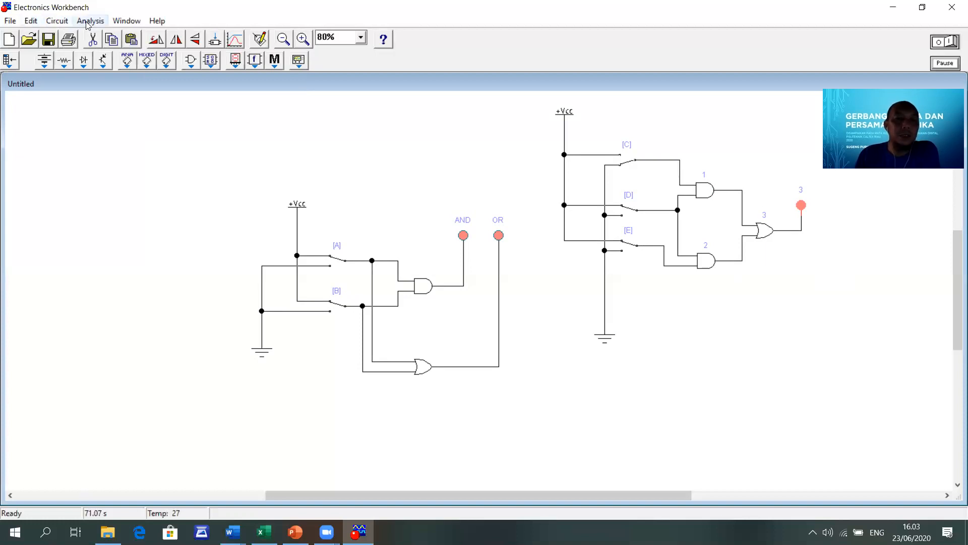
click(126, 21)
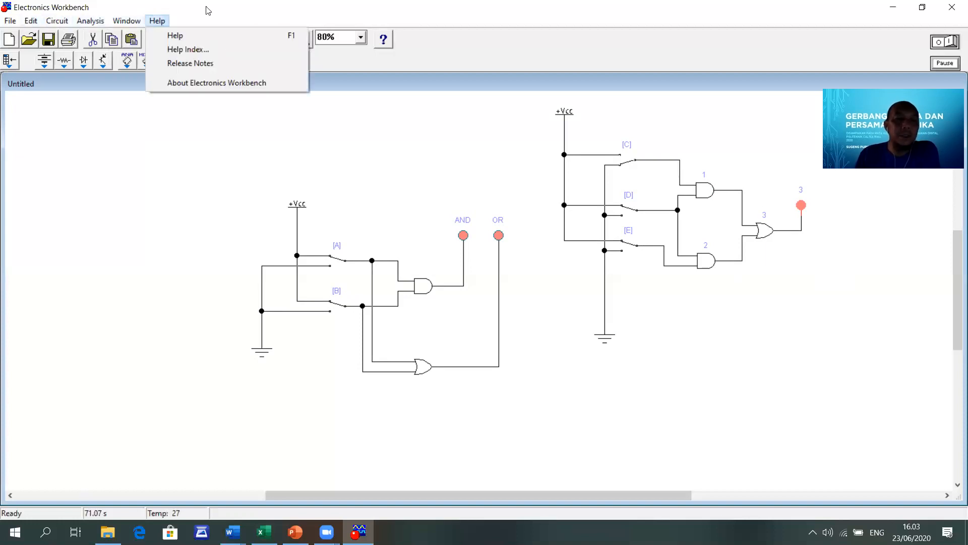
click(769, 213)
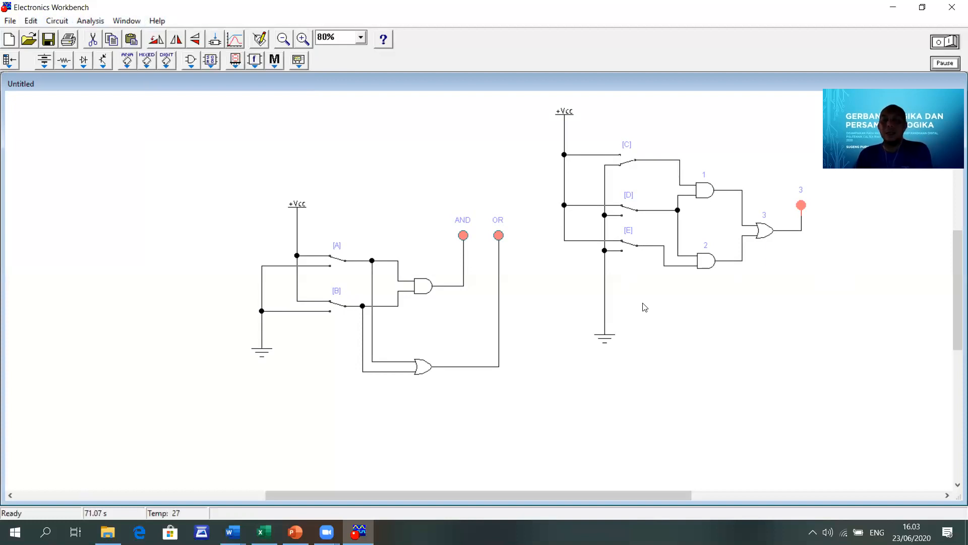